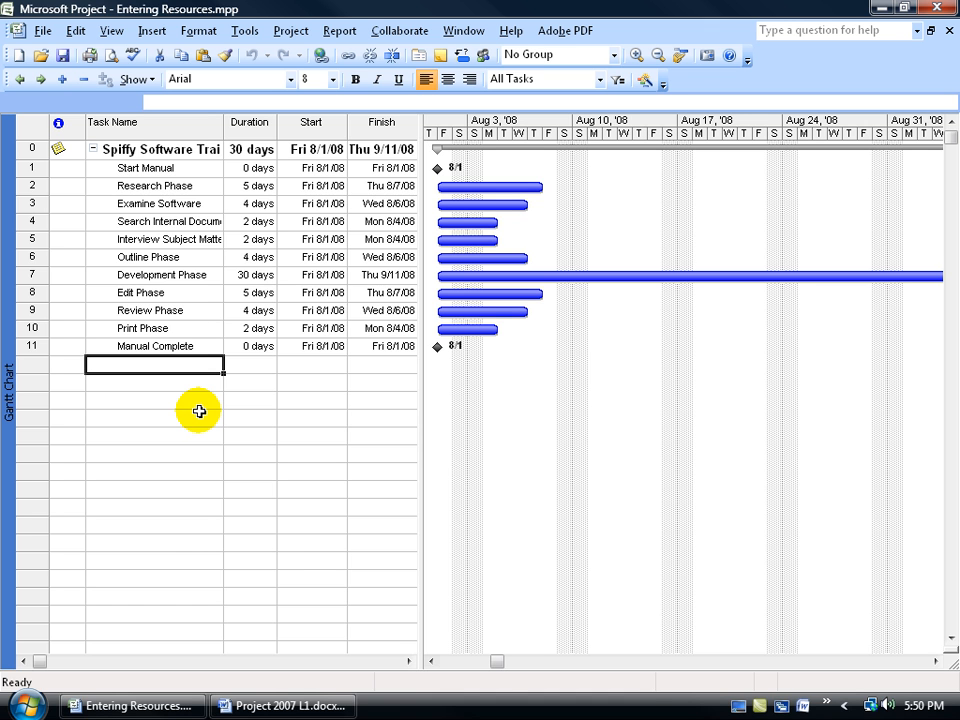
Show the View Bar to browse the available views, and hide it again
click(115, 31)
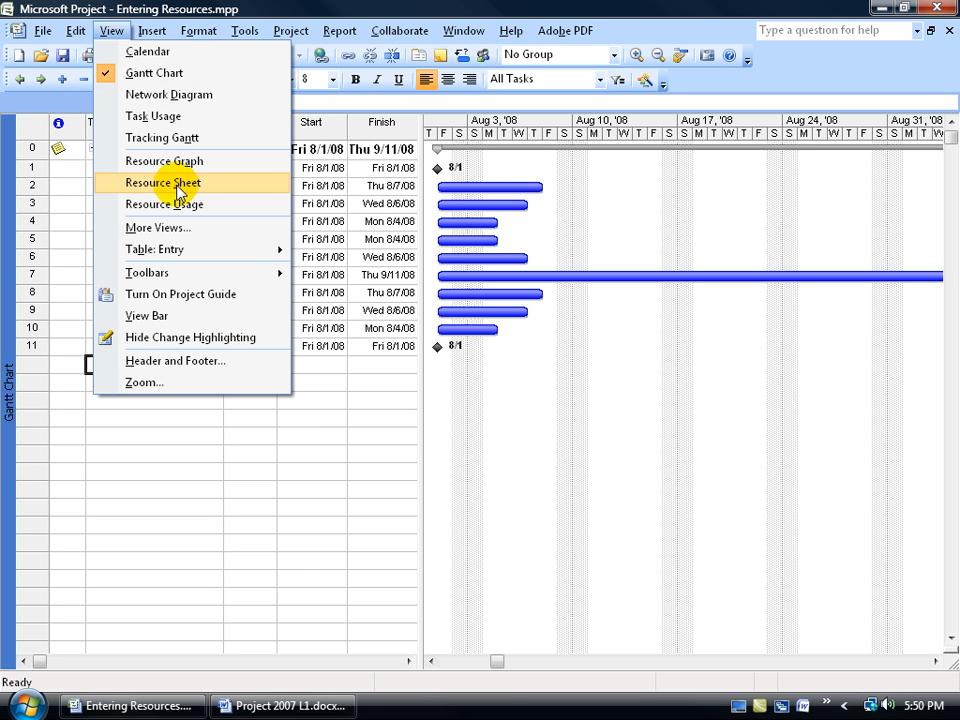
click(153, 316)
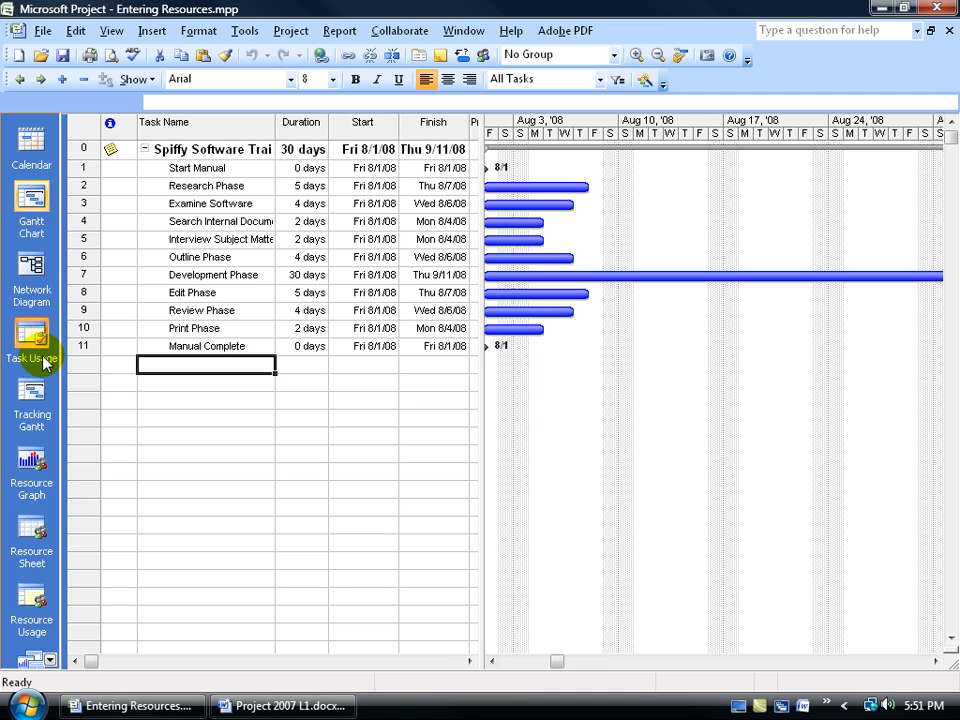
right_click(30, 286)
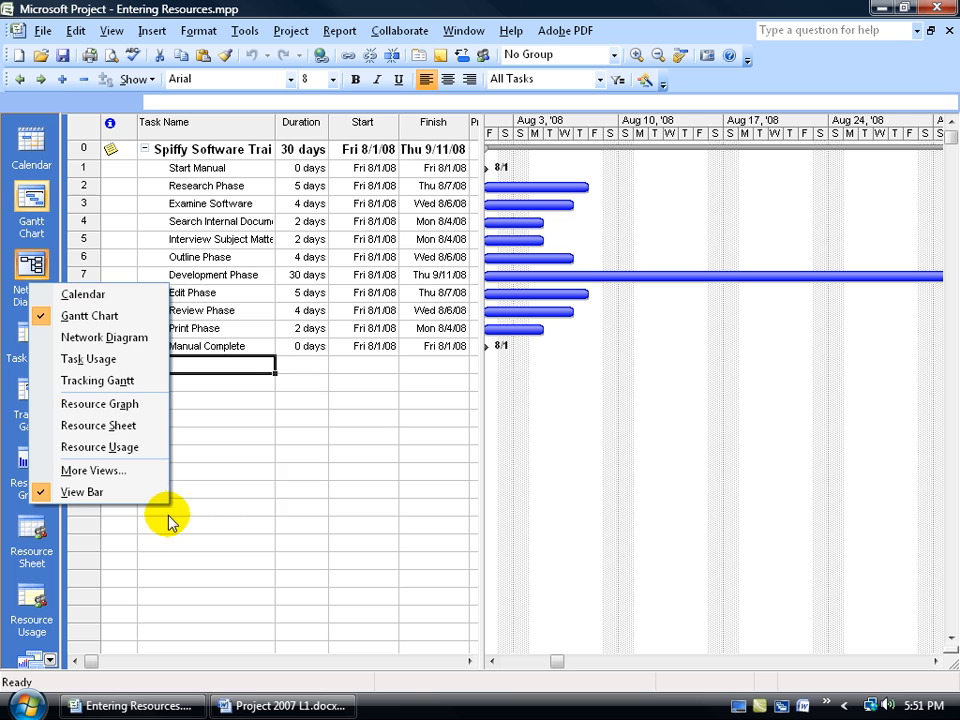
click(364, 470)
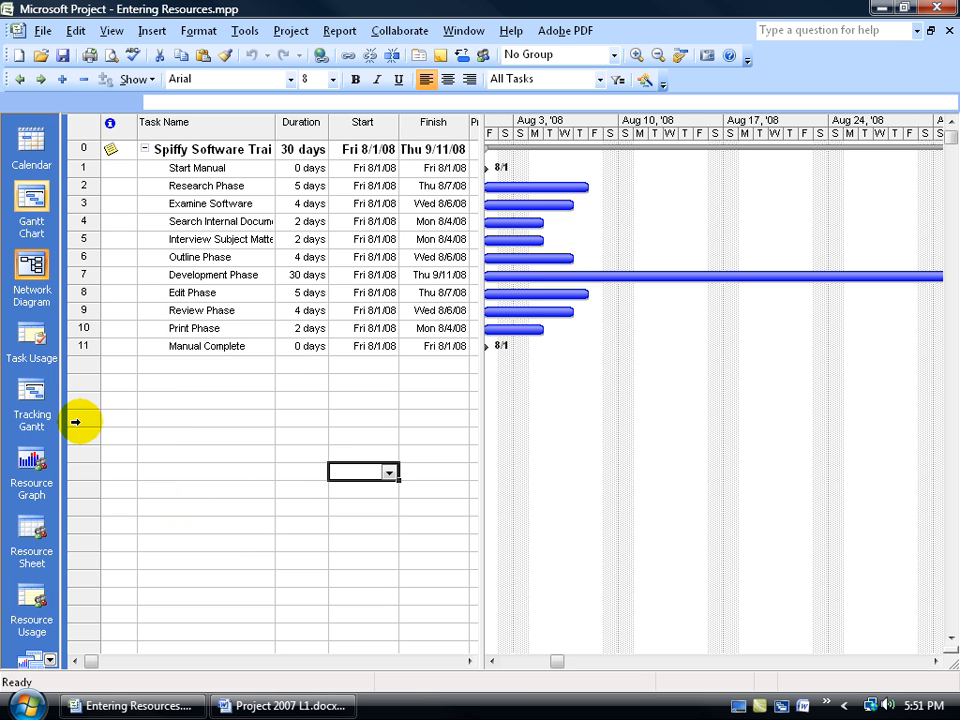
click(50, 660)
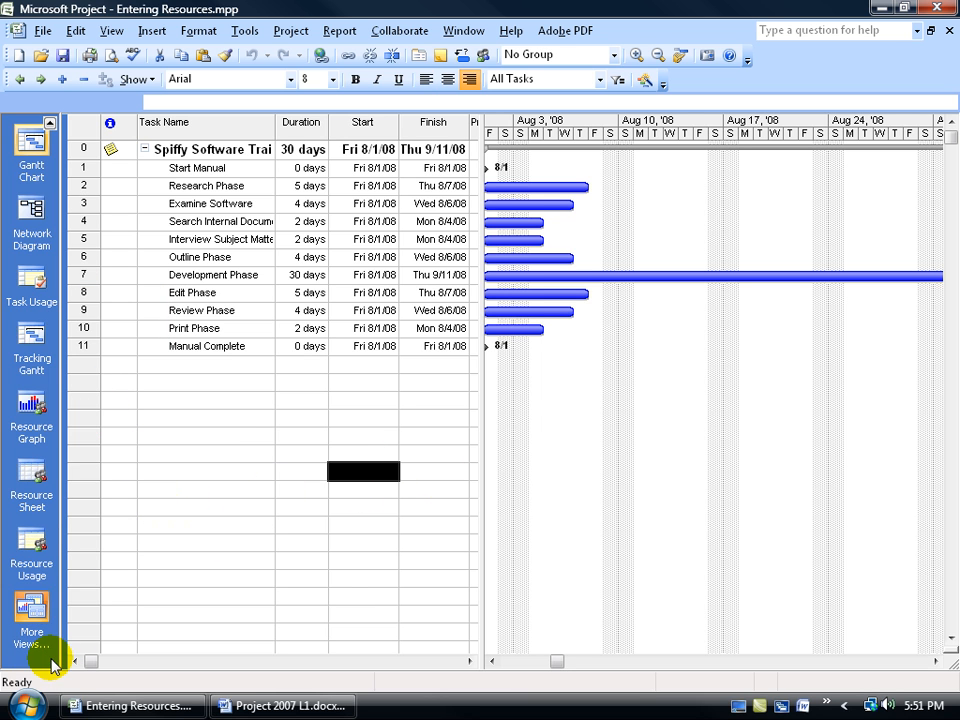
click(49, 123)
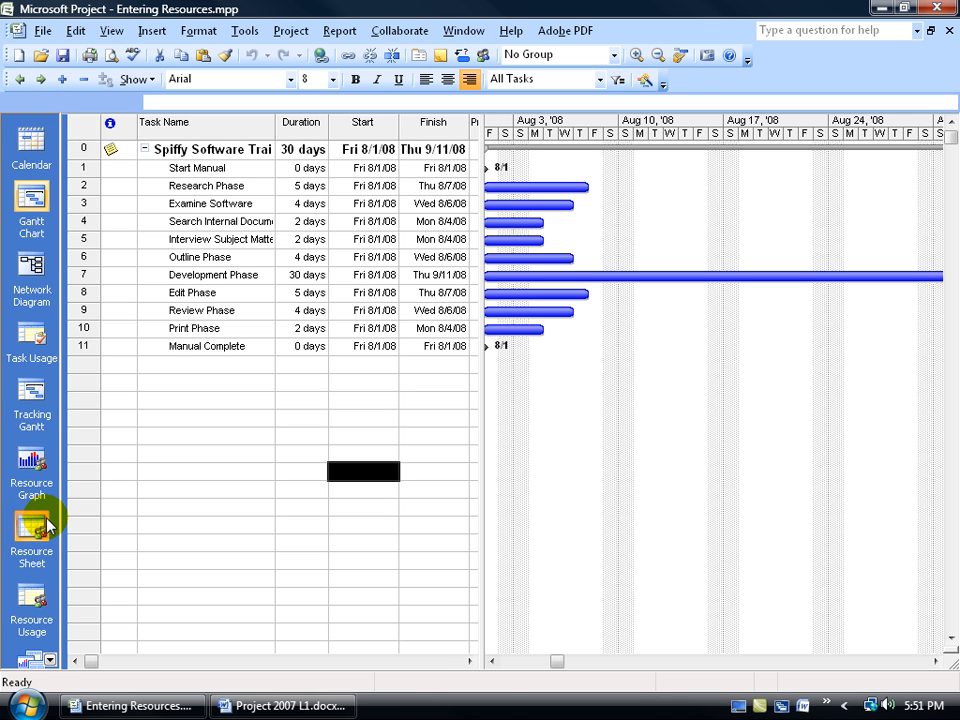
right_click(34, 268)
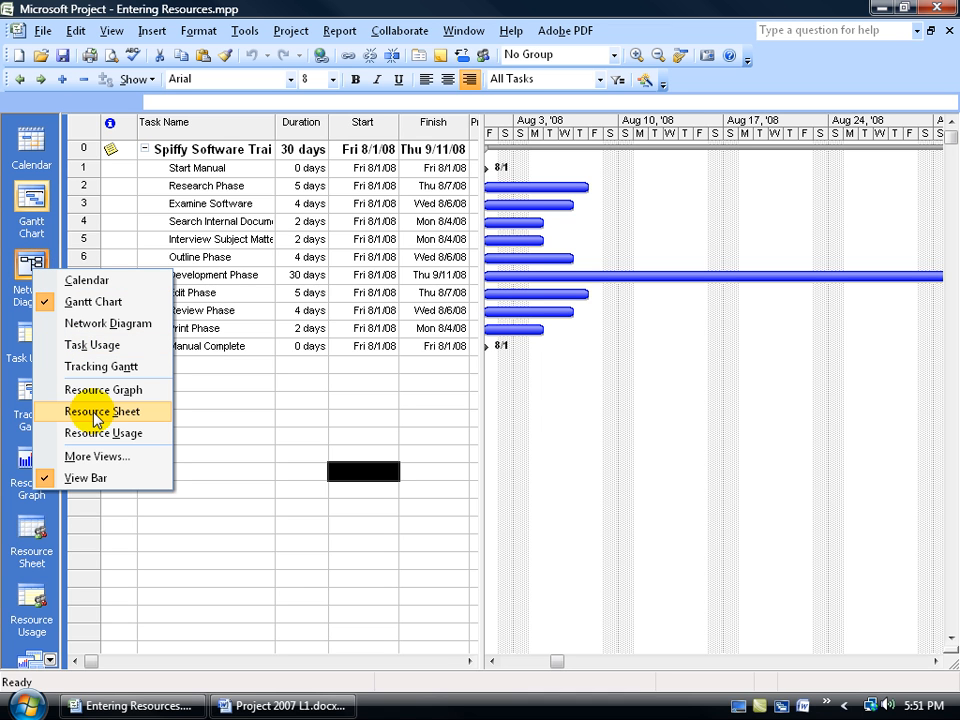
click(75, 478)
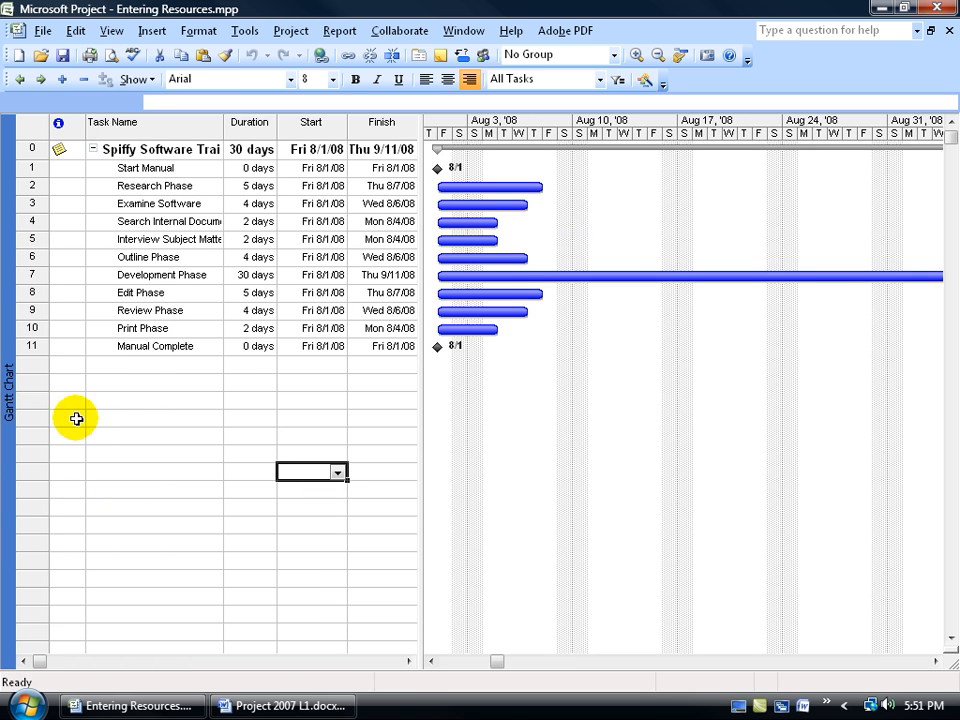
Switch the project from the Gantt Chart to the Resource Sheet view
right_click(12, 346)
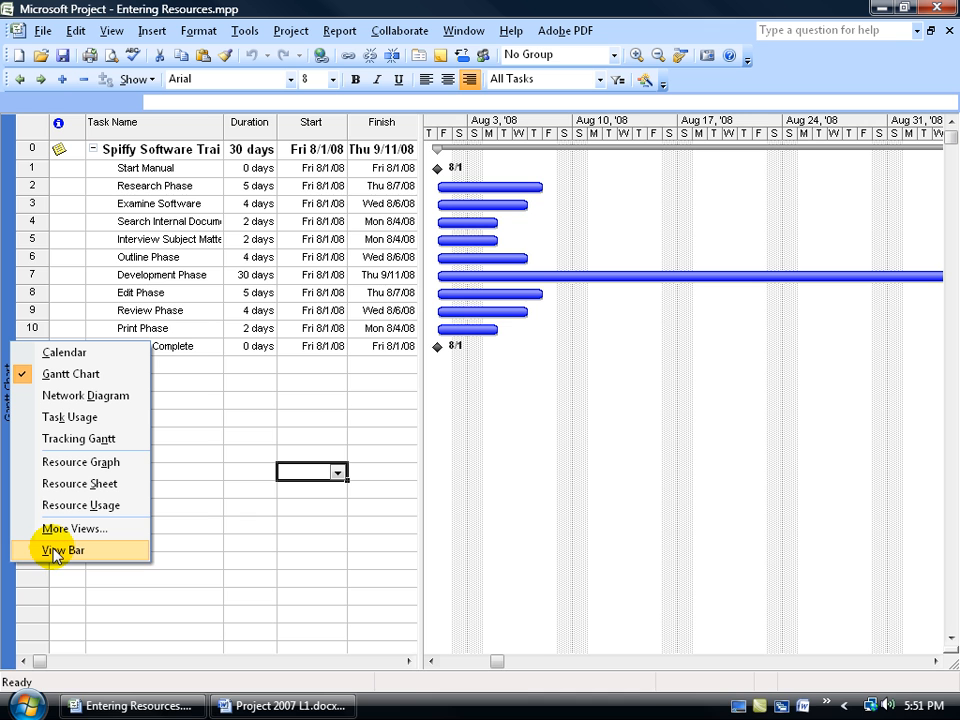
click(55, 484)
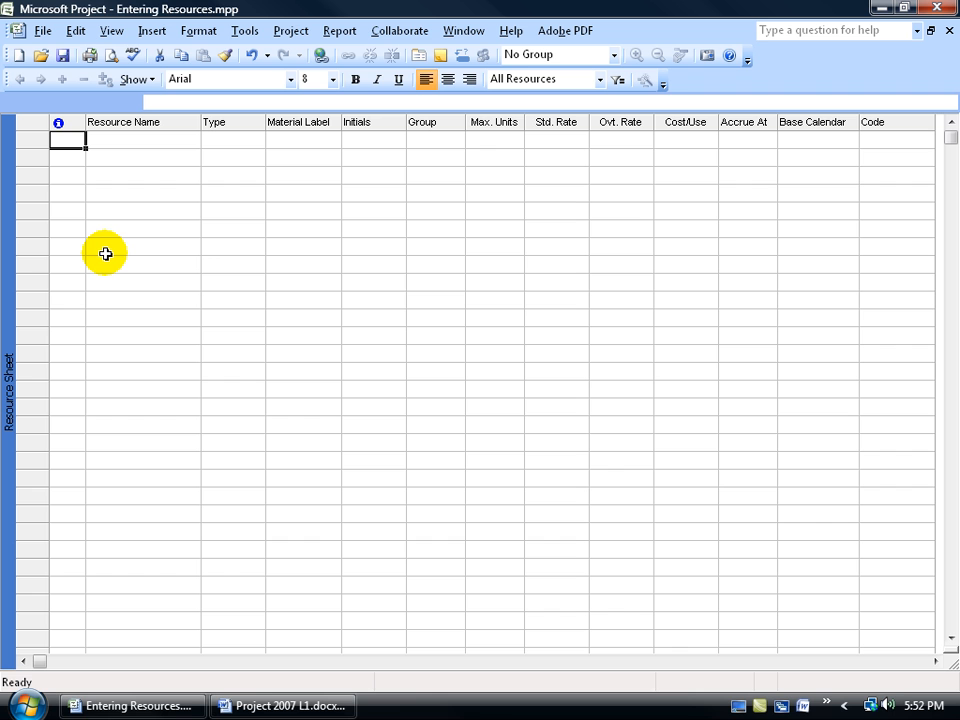
click(111, 30)
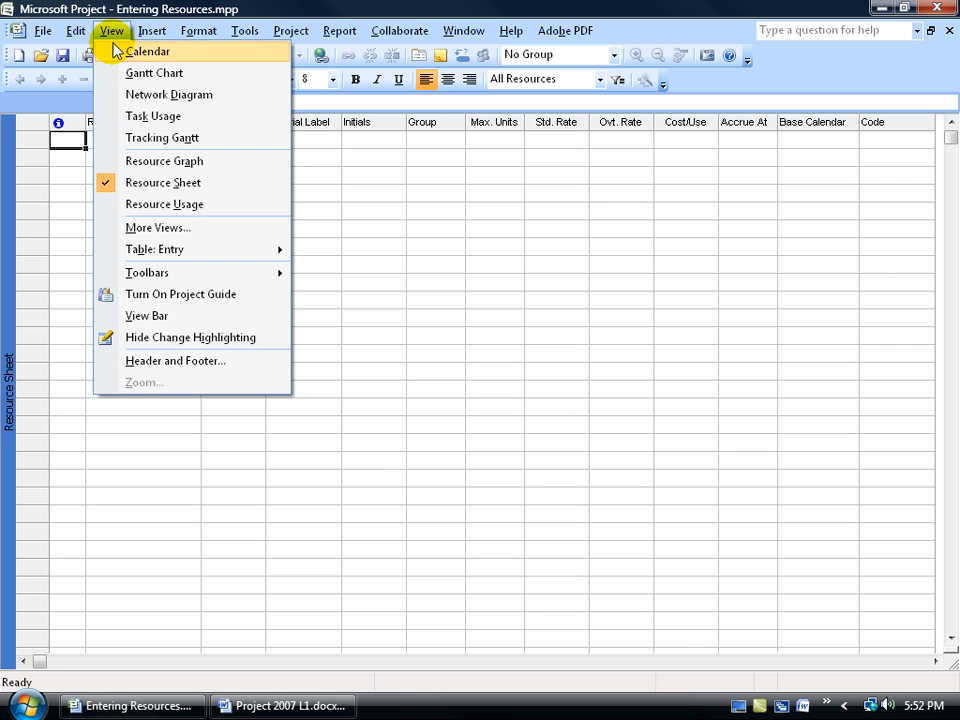
mouse_move(144, 253)
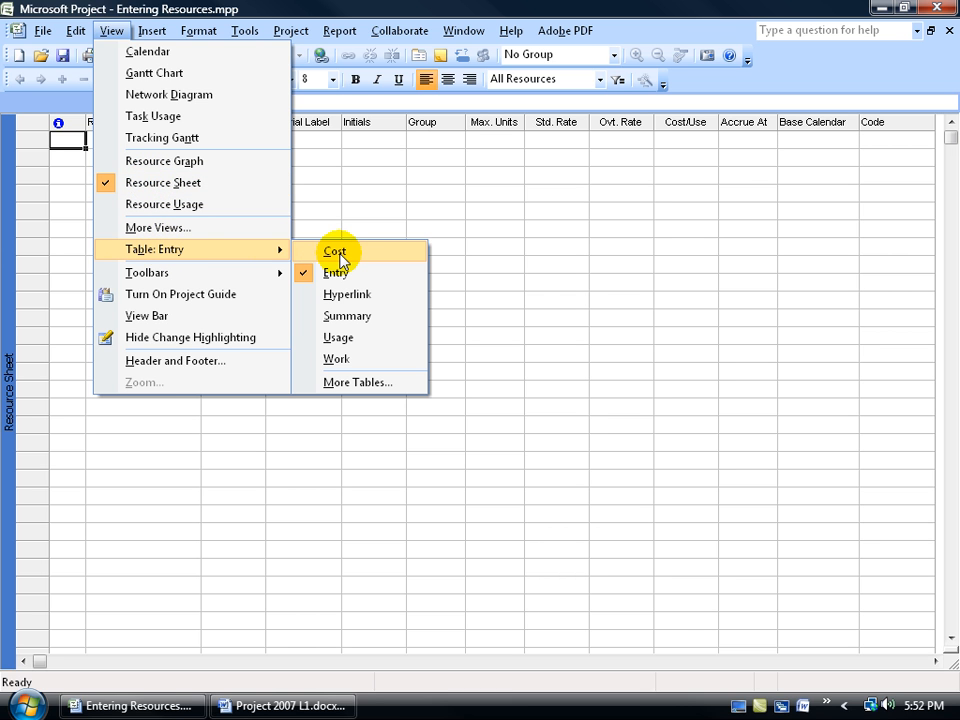
click(307, 8)
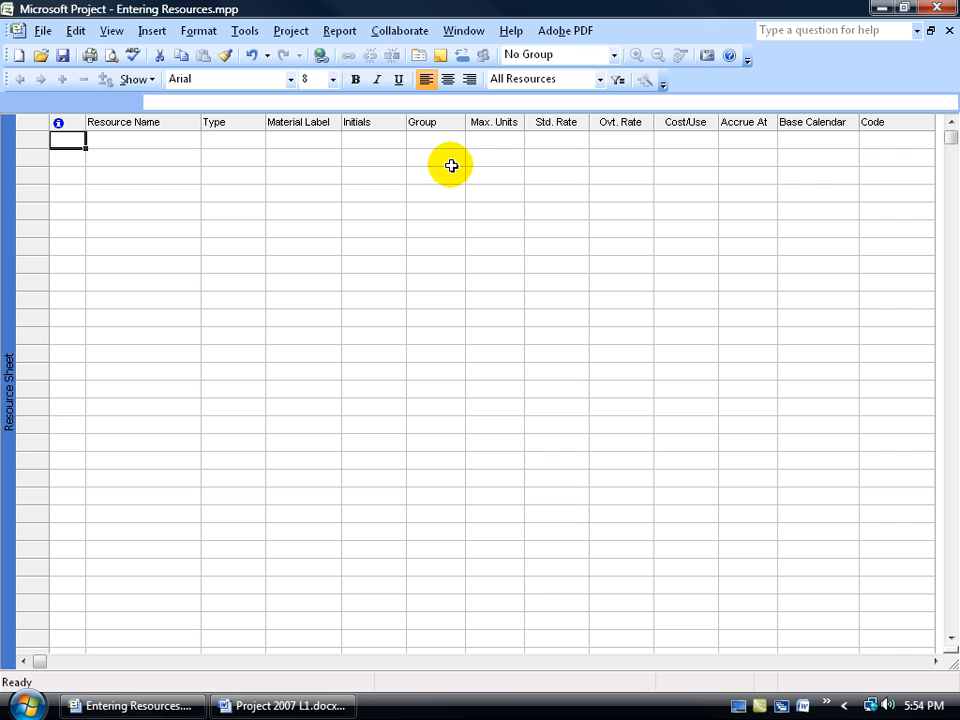
Enter Writer 1 as the first resource, look at the available resource types and keep the type as Work
click(167, 140)
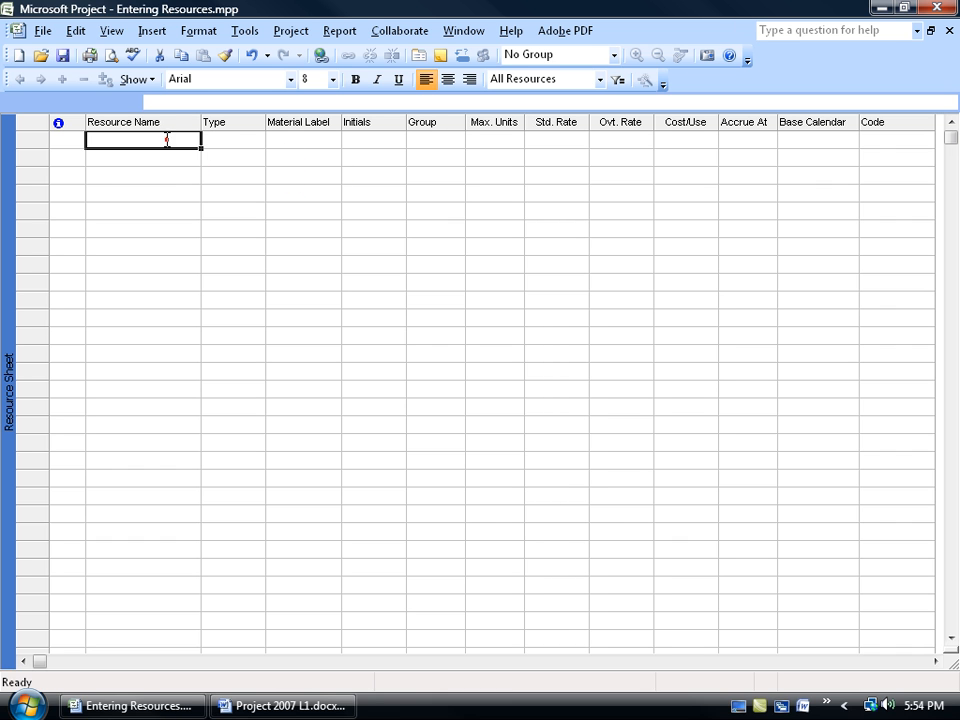
text(W)
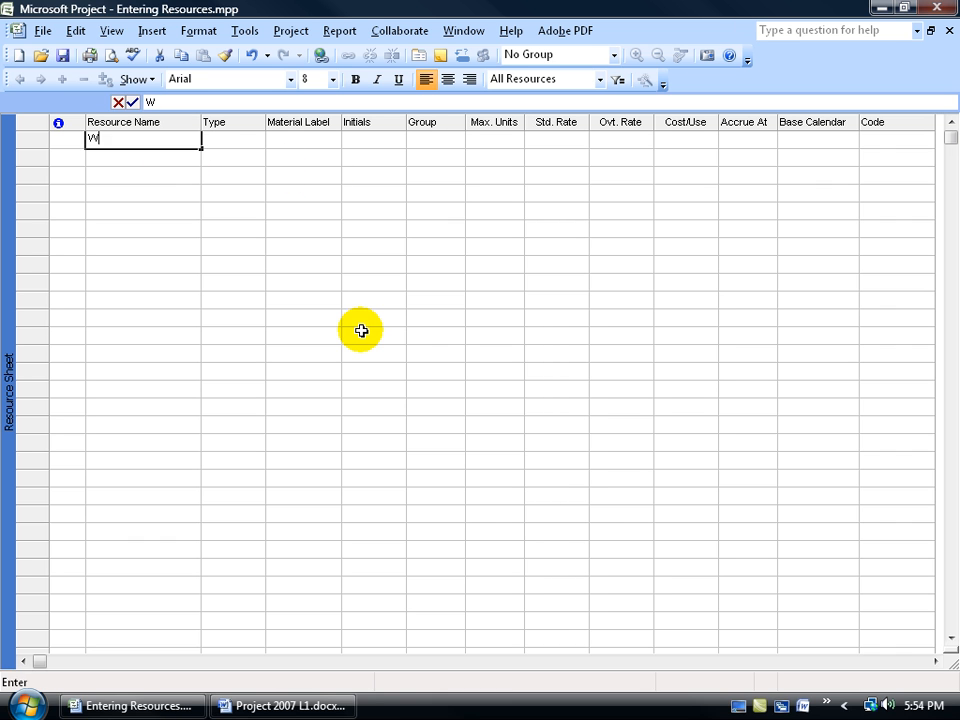
text(riter 1)
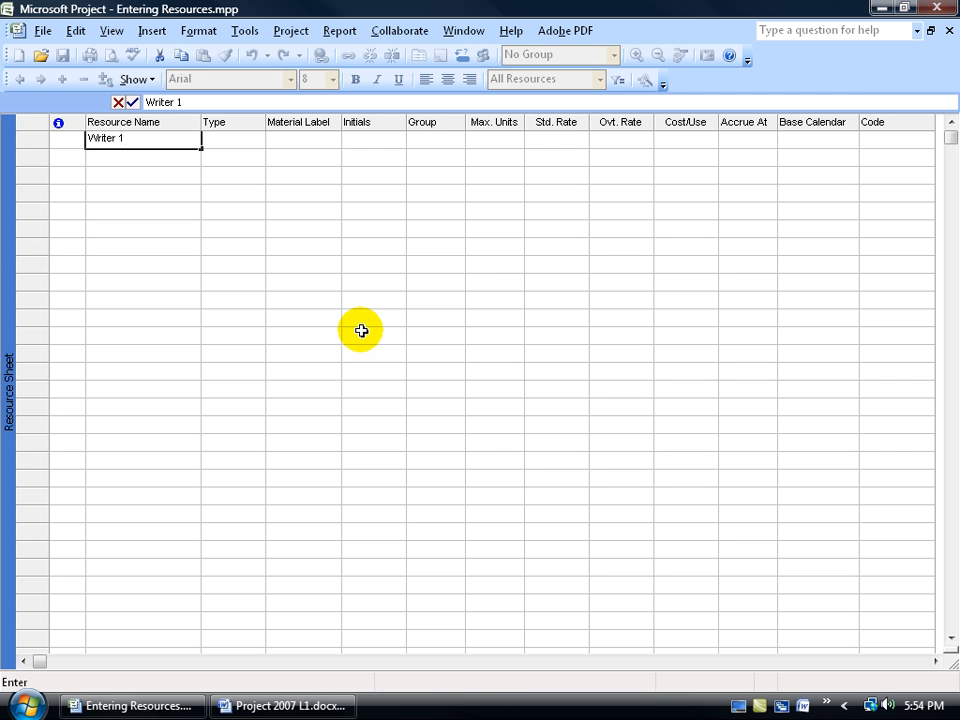
key(Tab)
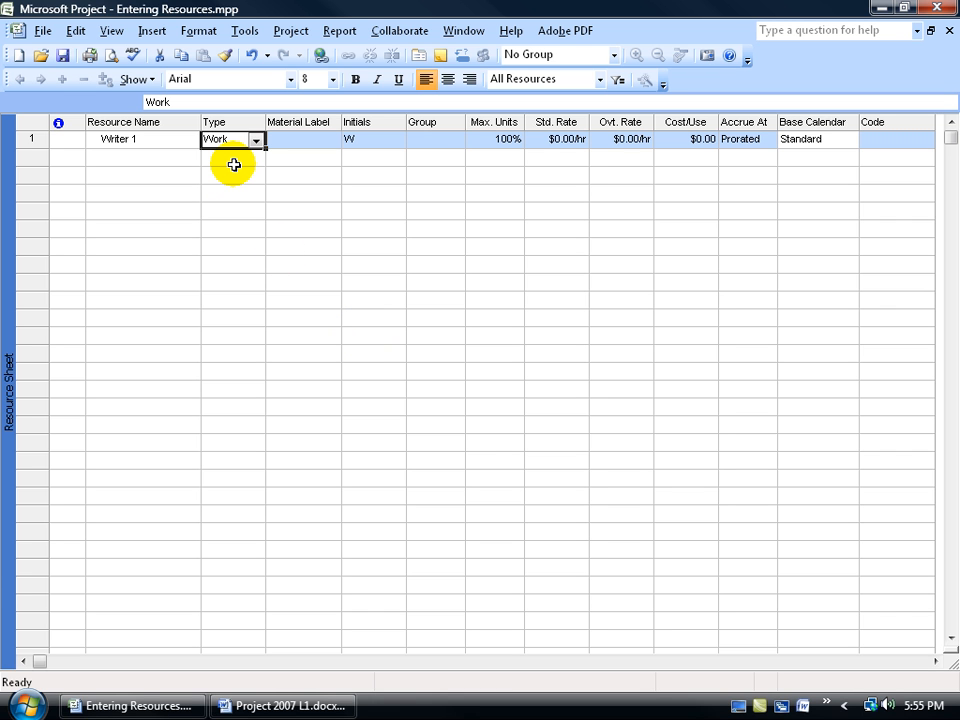
click(257, 142)
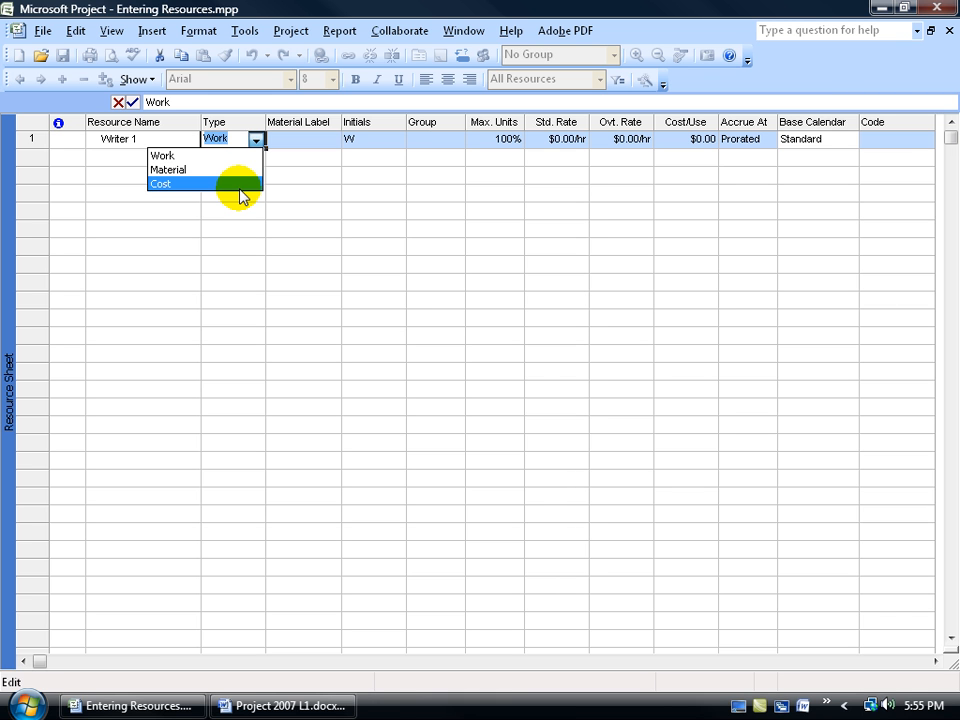
click(283, 139)
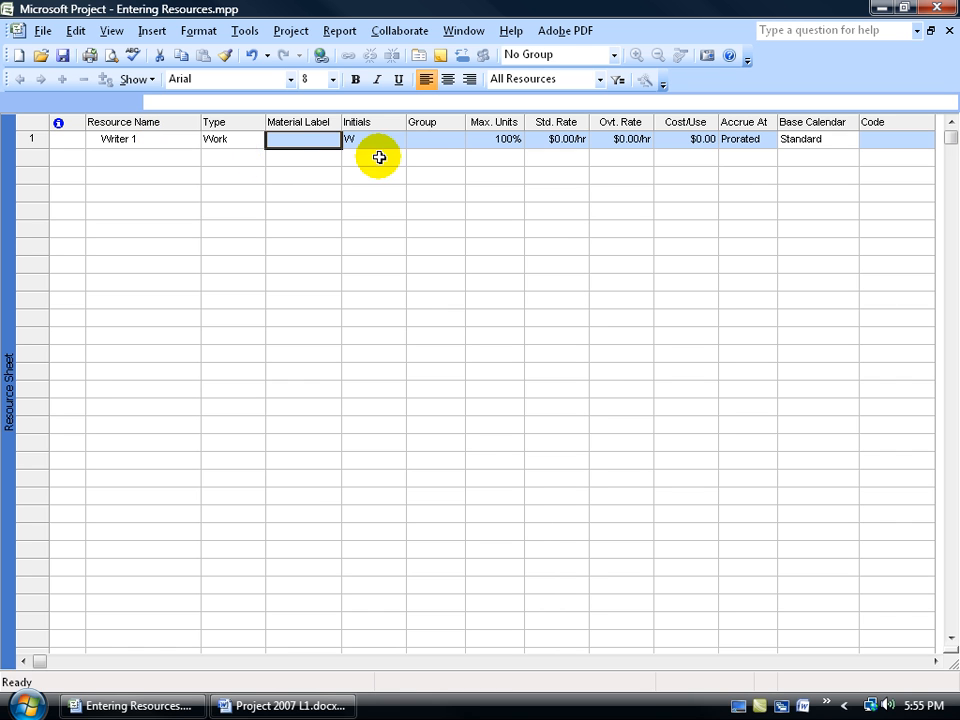
Set the group of the Writer 1 resource to Internal
click(432, 142)
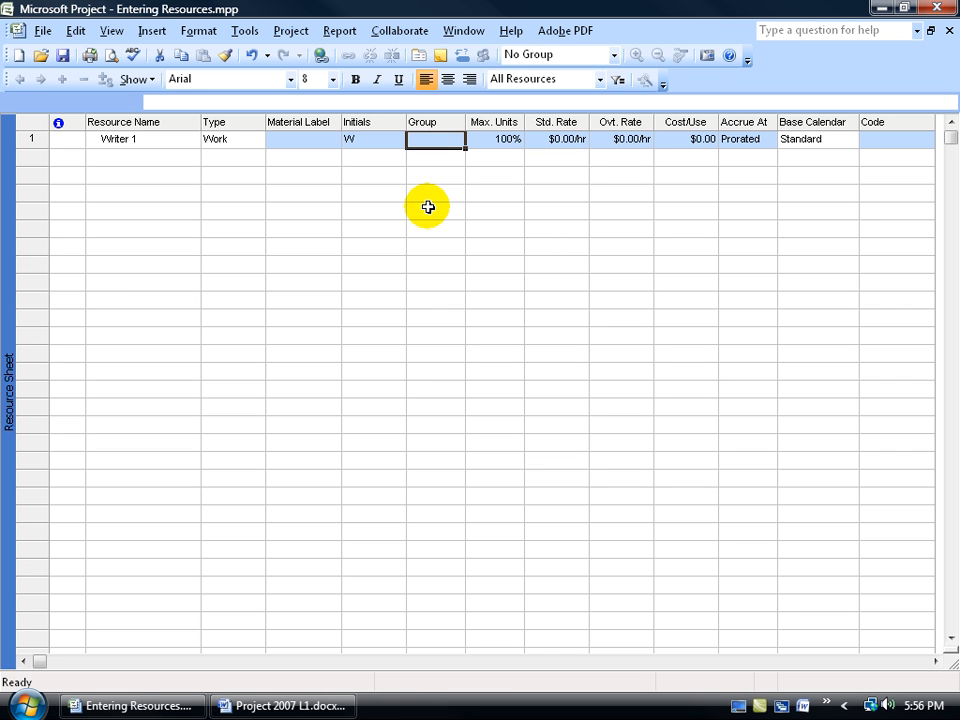
text(Inter)
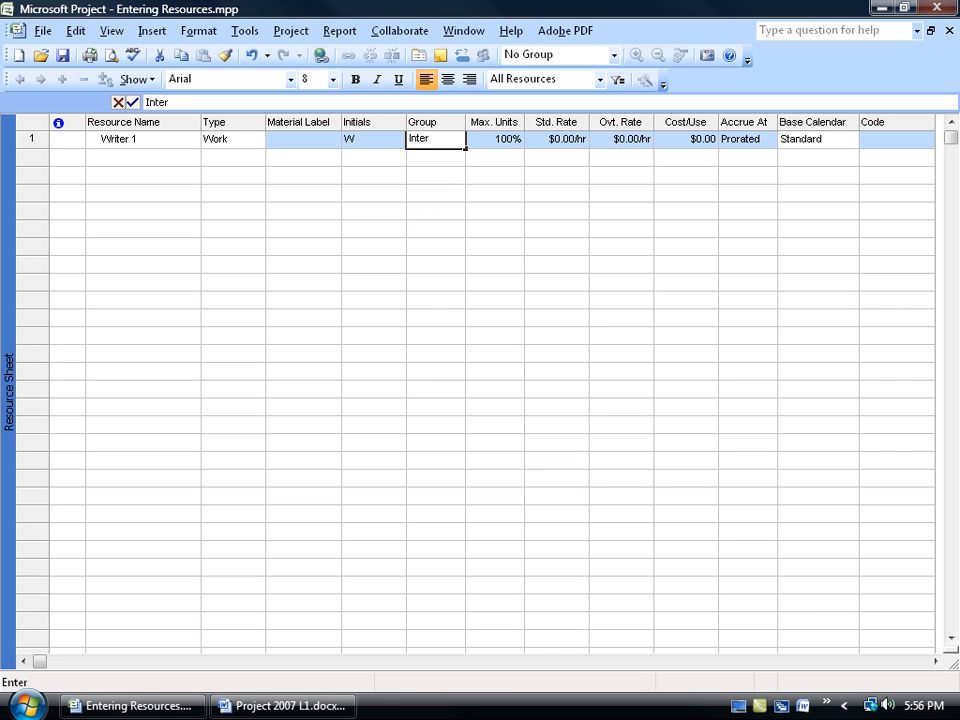
text(nal)
key(Return)
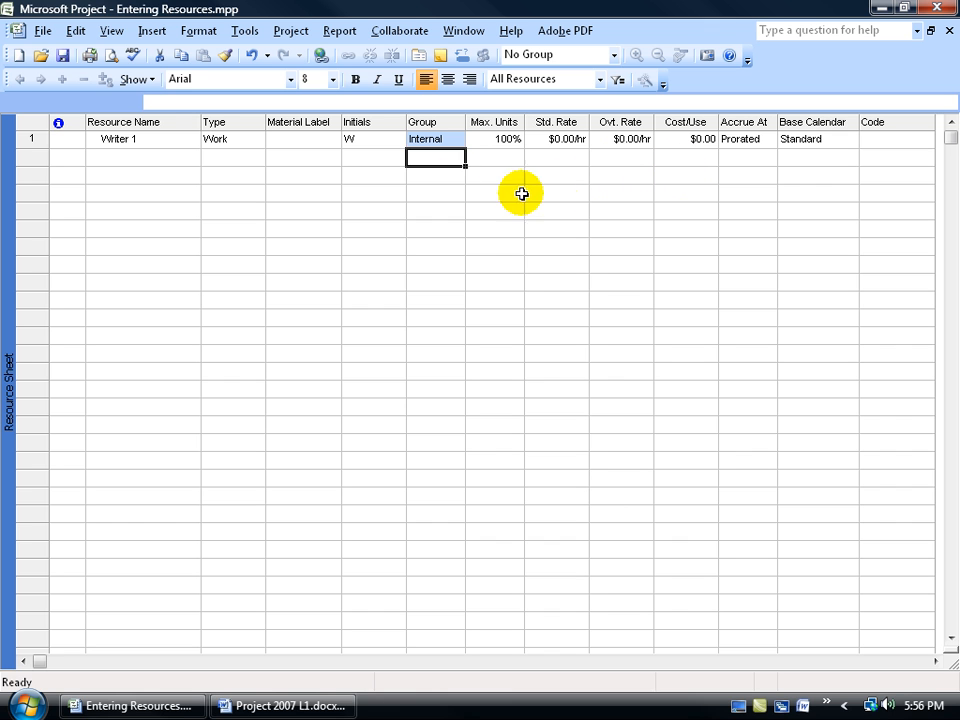
Add Editor 1 and Project Manager 1 as resources in the two rows below Writer 1
click(152, 157)
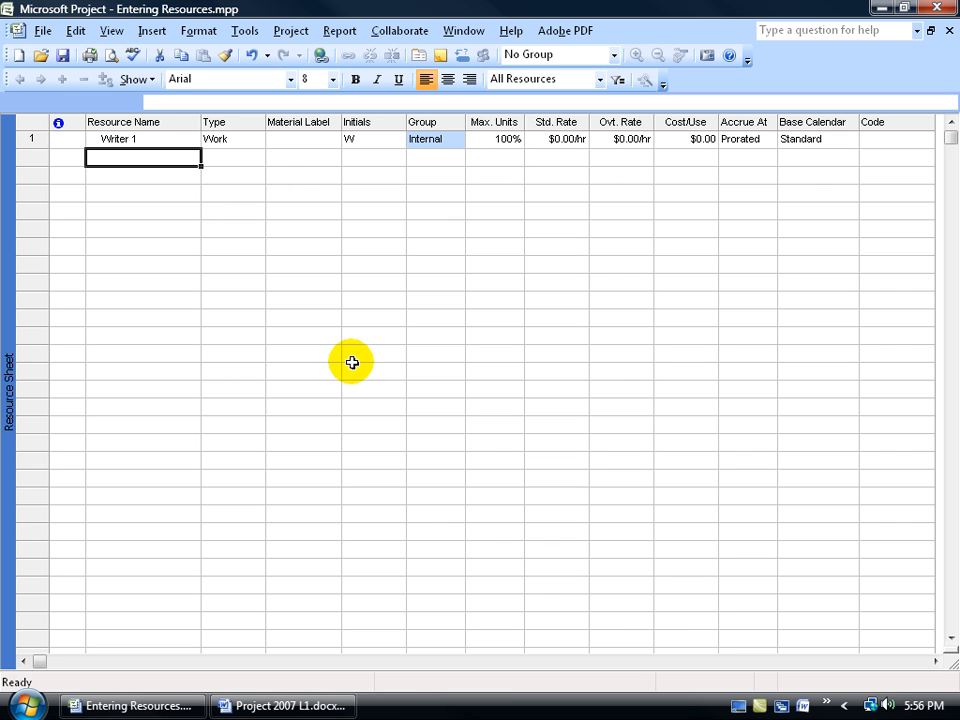
text(Edito)
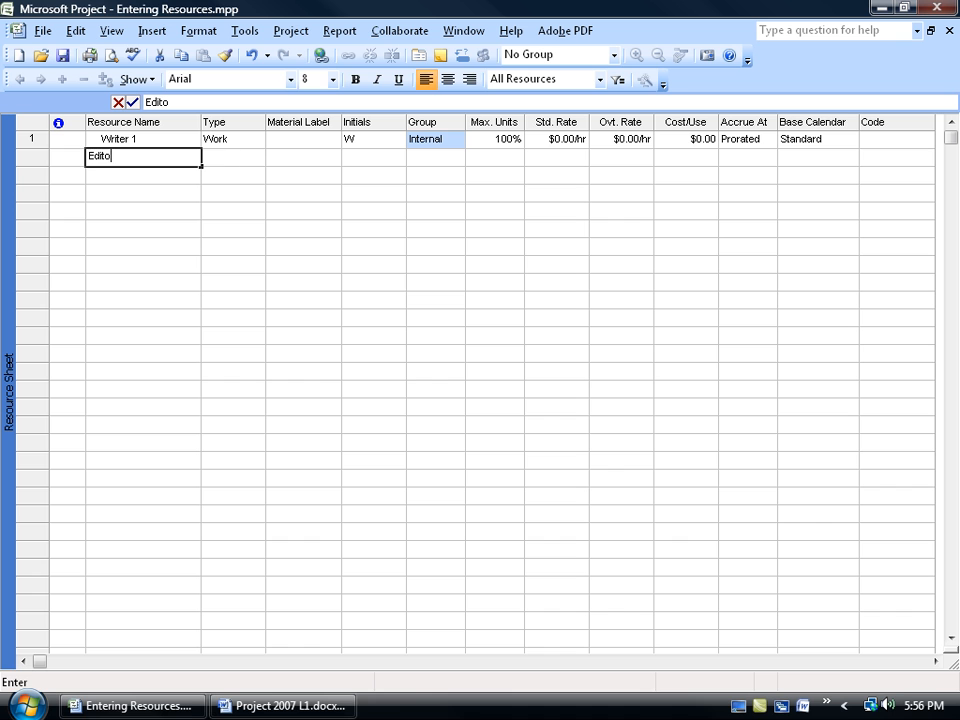
text(r 1)
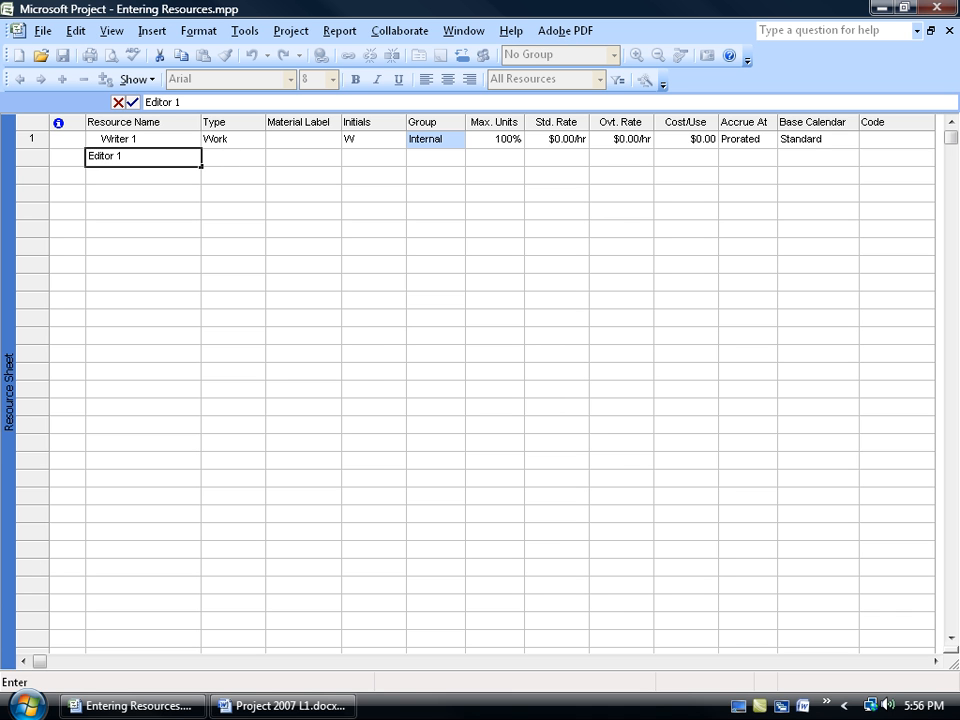
key(Tab)
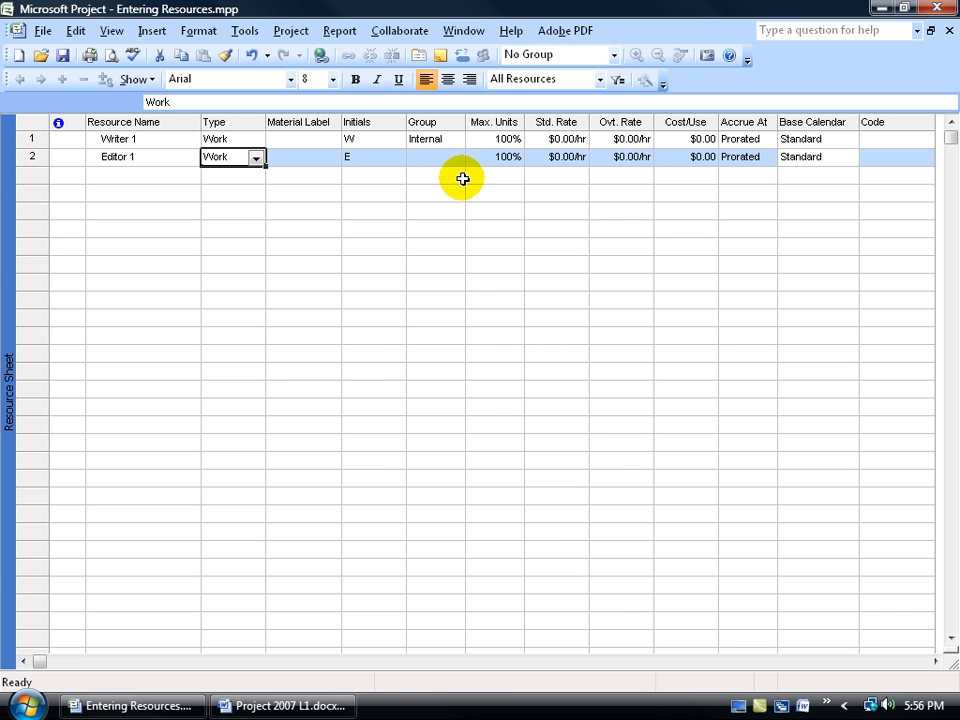
click(175, 176)
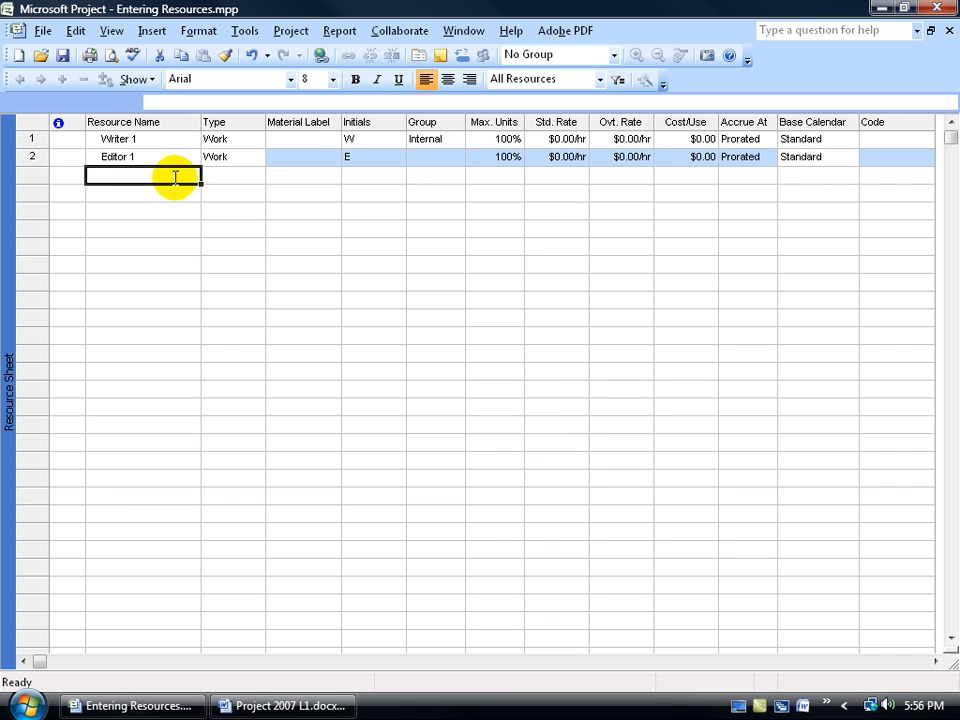
text(Project M)
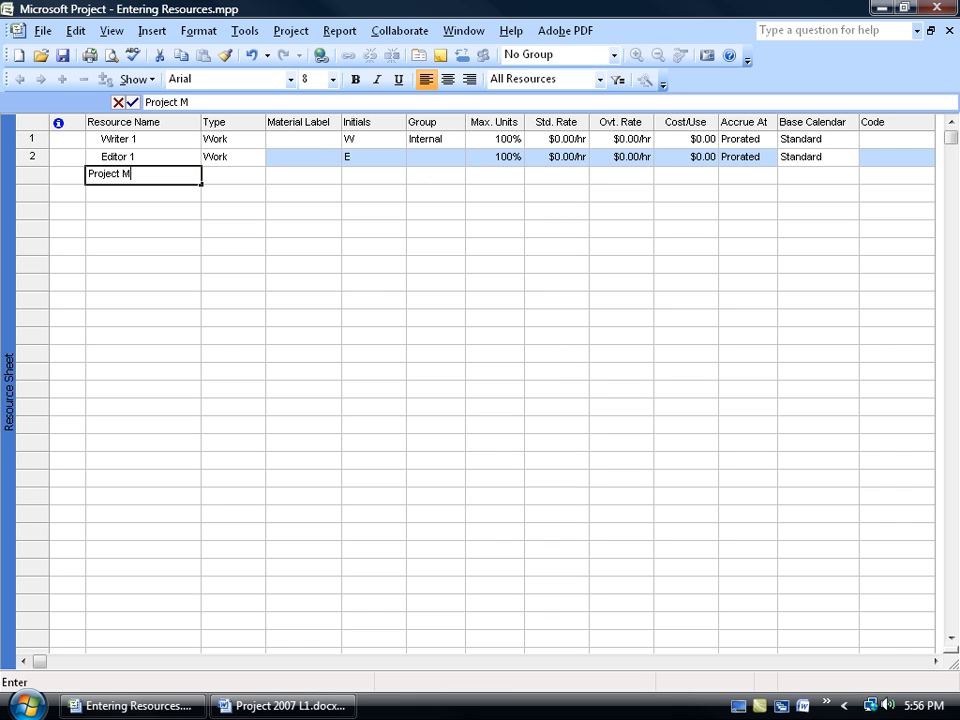
text(anager 1)
key(Tab)
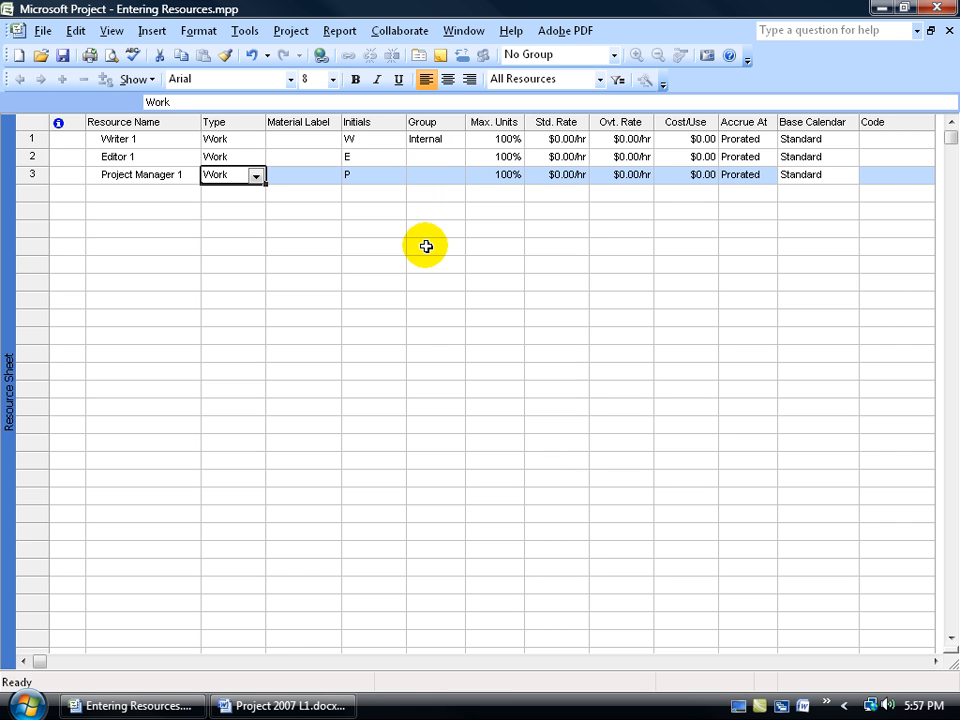
Fill the Internal group value from Writer 1 down to Editor 1 and Project Manager 1
click(447, 138)
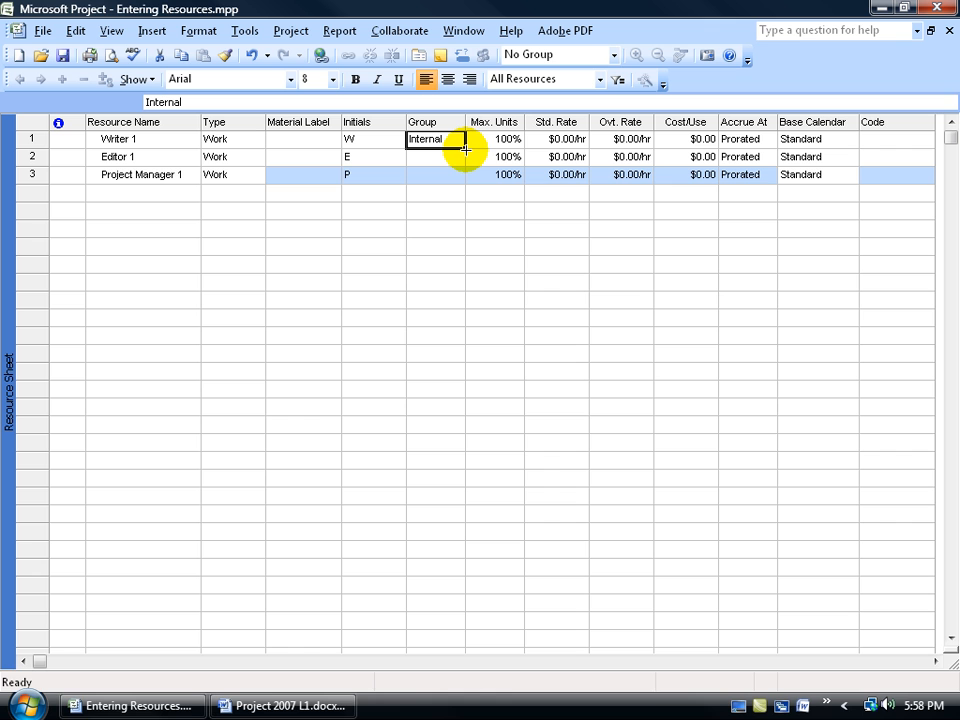
drag(464, 148, 463, 208)
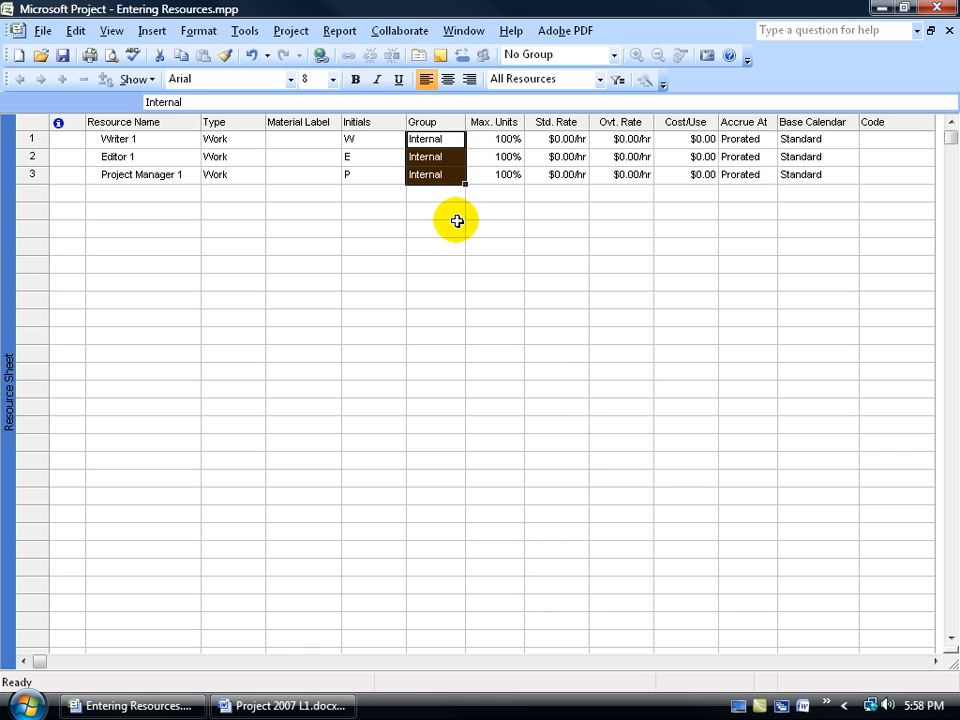
click(452, 162)
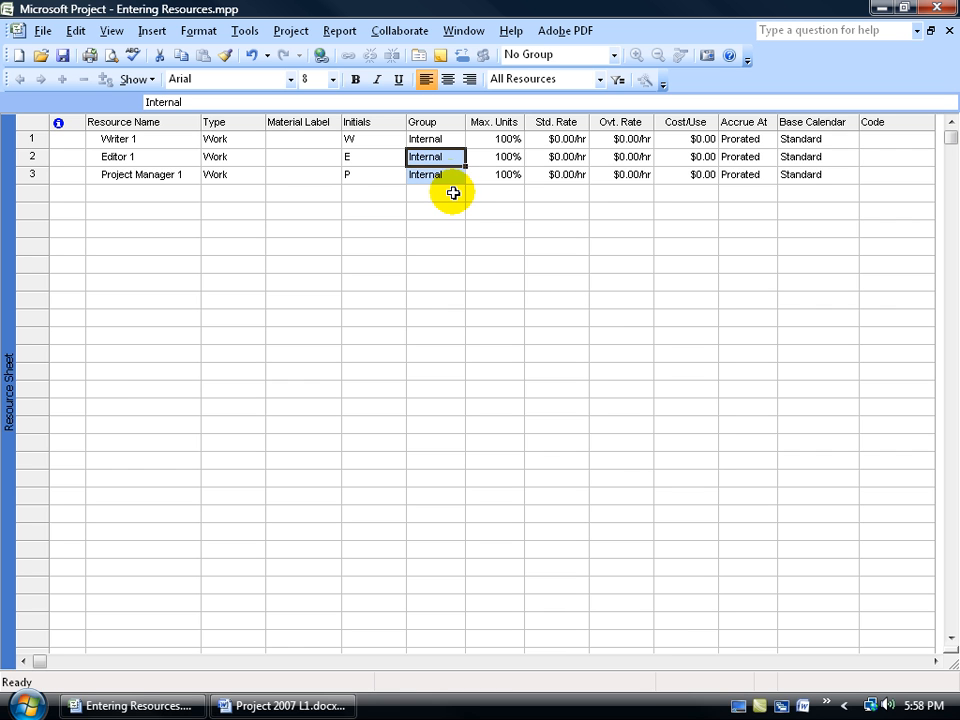
Add Publisher and Subject Matter Expert as resources in the two rows below Project Manager 1
click(152, 191)
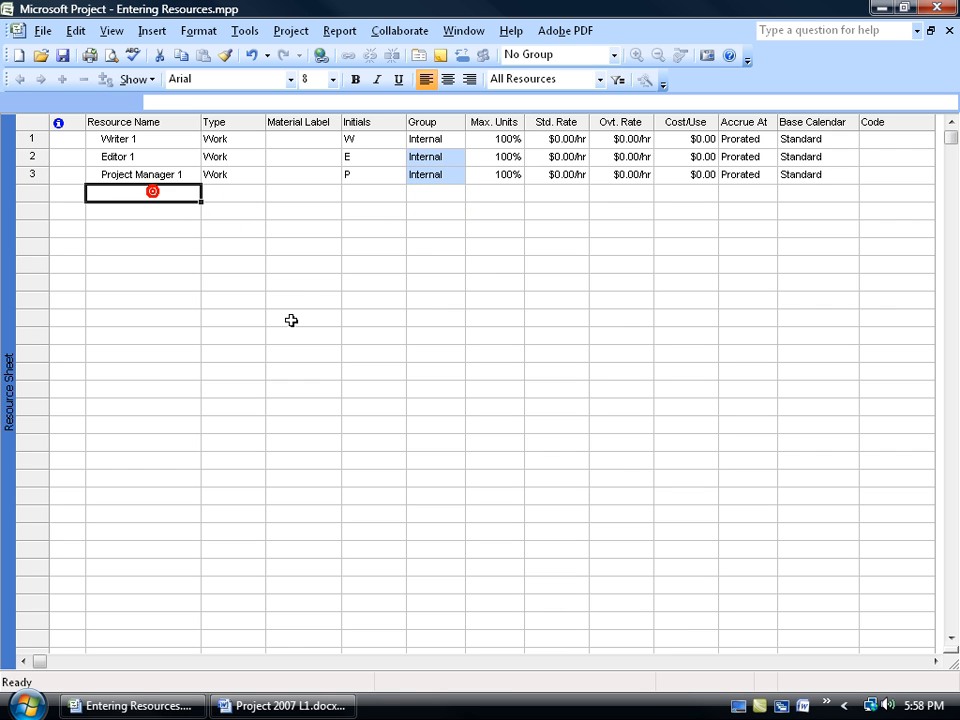
text(Publisher)
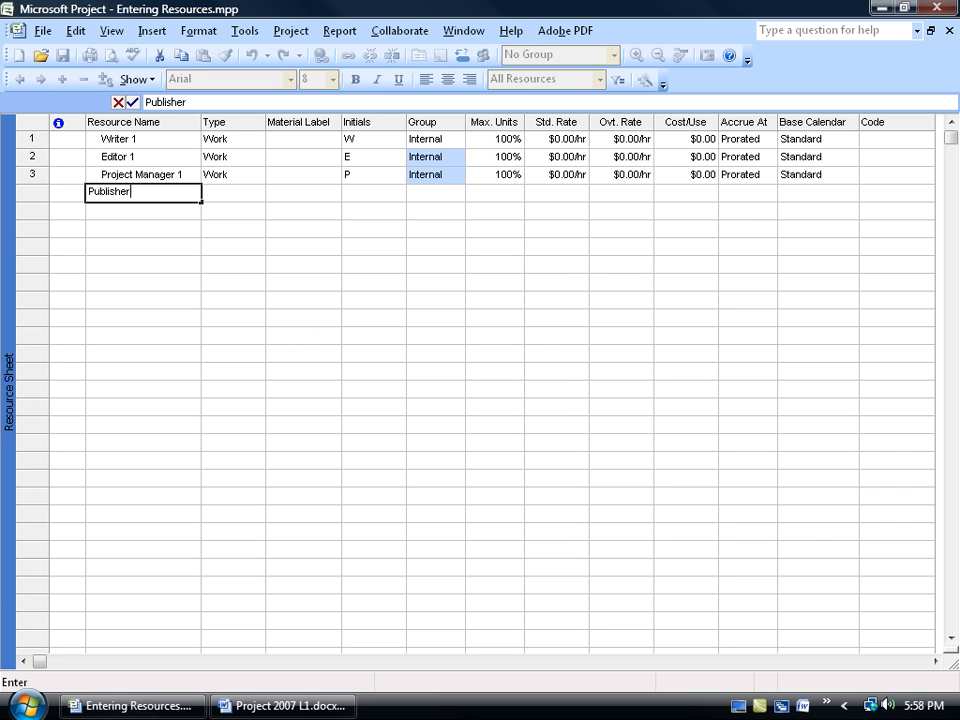
key(Return)
text(Subject)
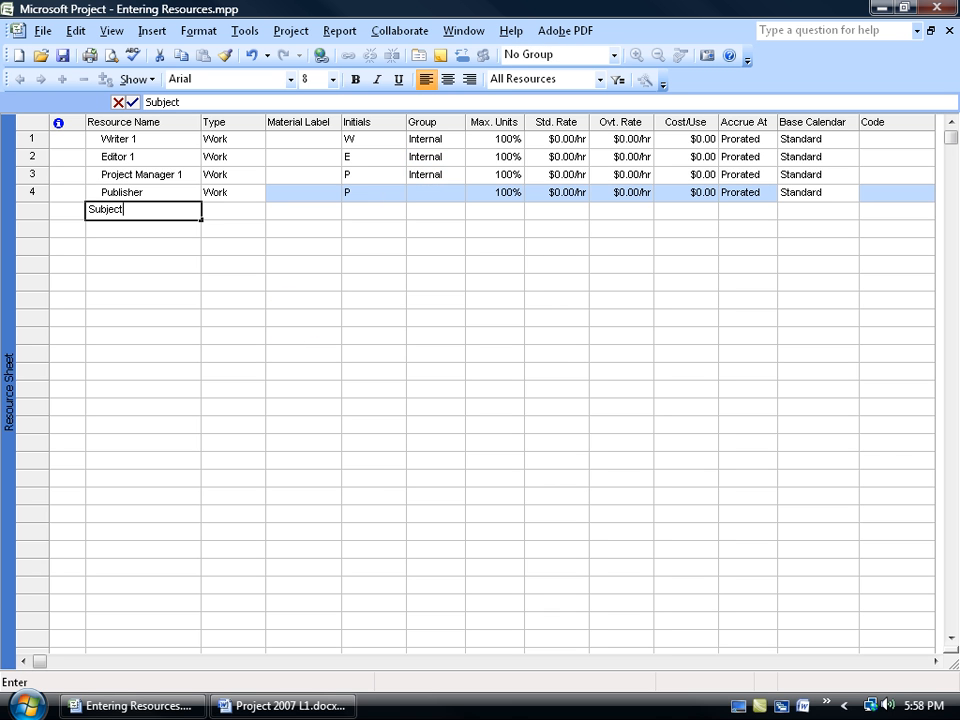
text( Matter Expert)
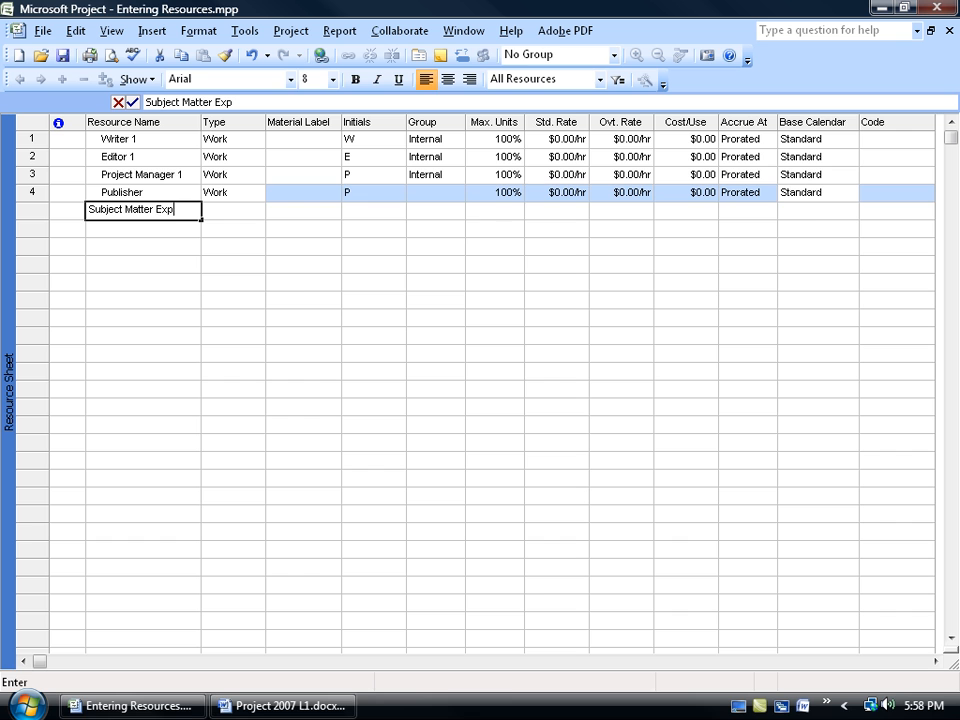
Set the group of the Subject Matter Expert resource to External
key(Tab)
key(Tab)
key(Tab)
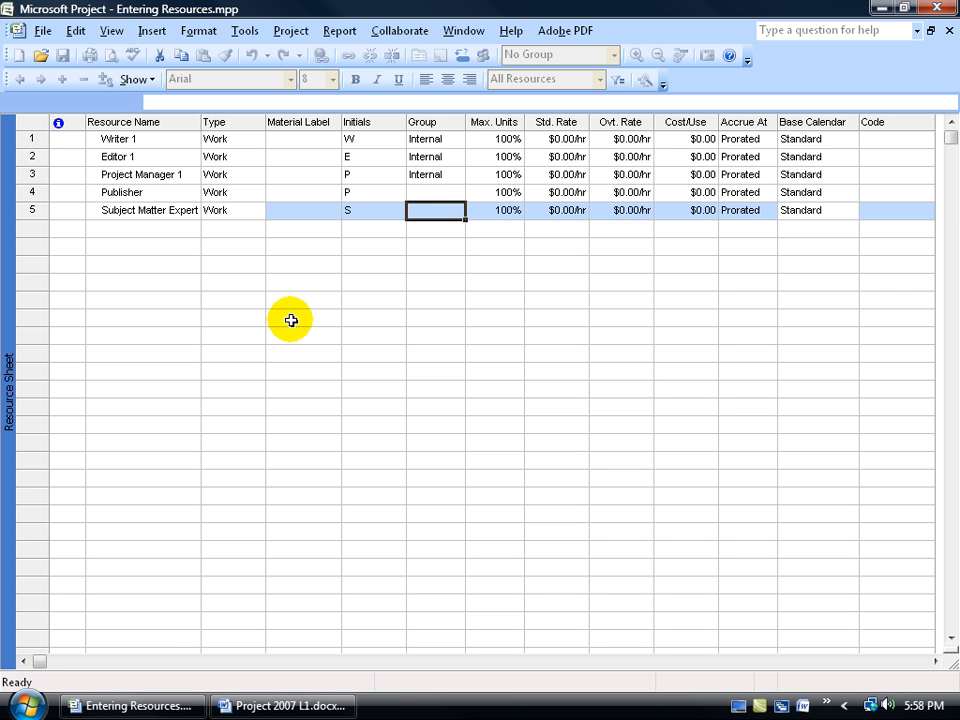
text(External)
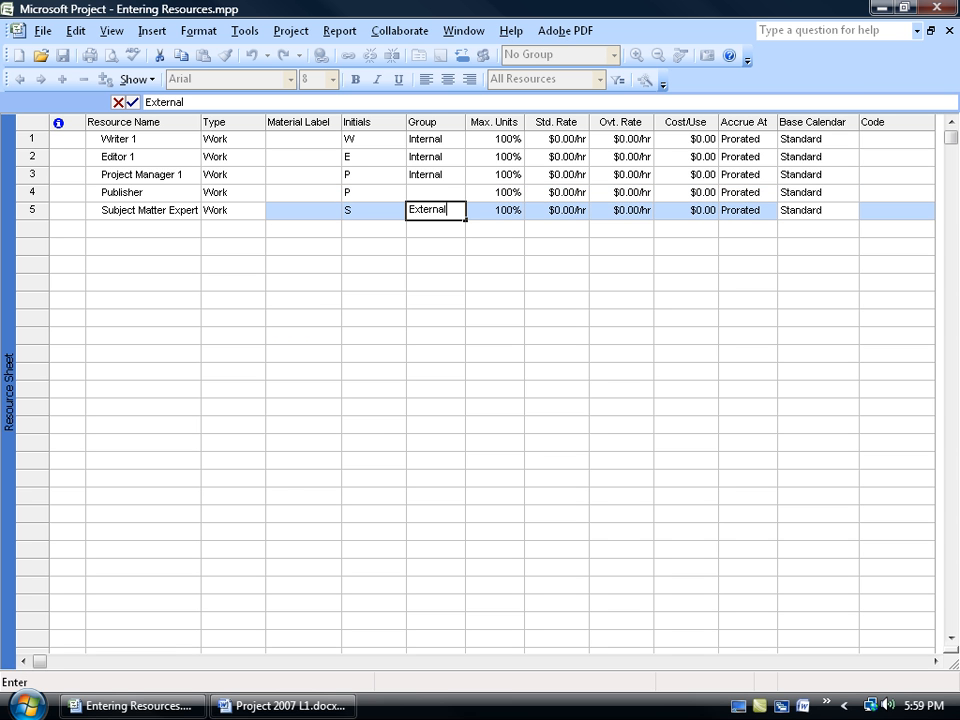
key(Return)
Add Travel Expenses as a resource below Subject Matter Expert and set its type to Cost
key(Home)
text(Travel )
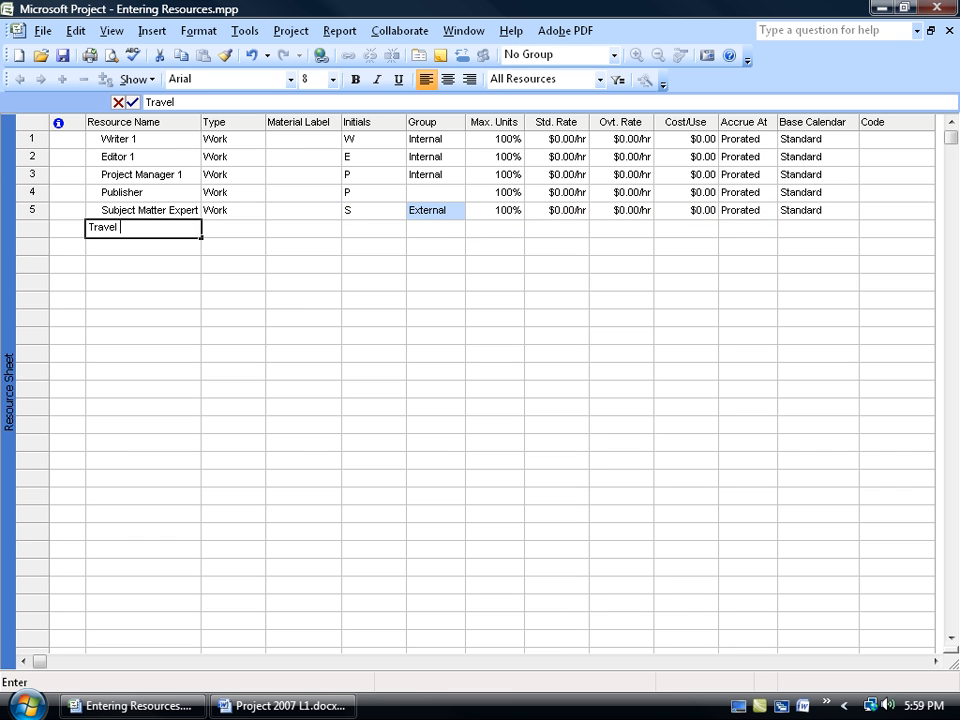
text(Expenses)
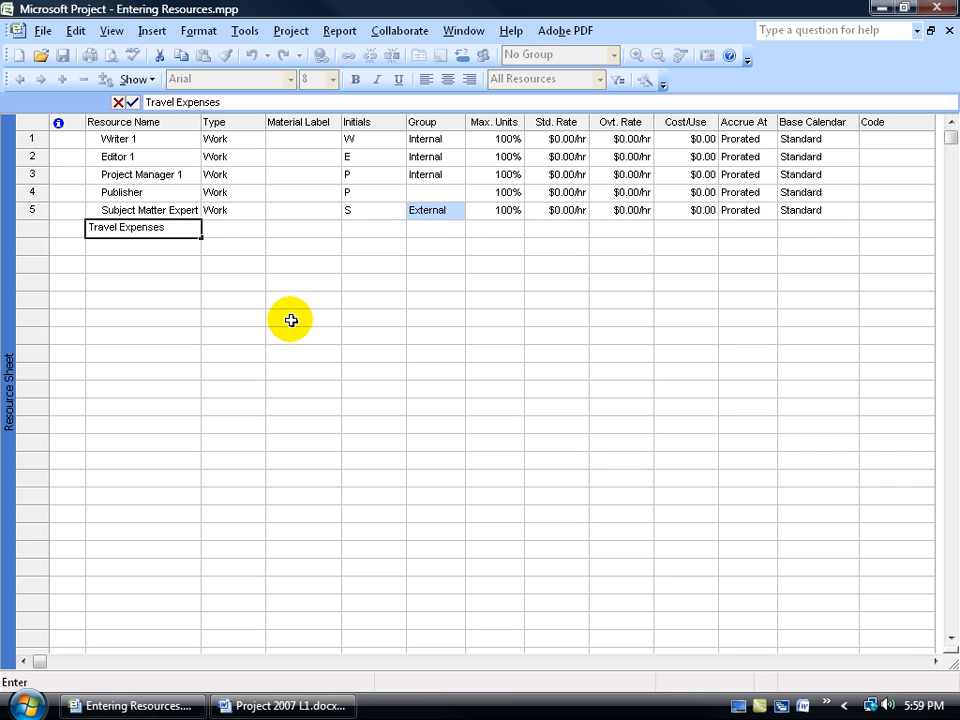
key(Tab)
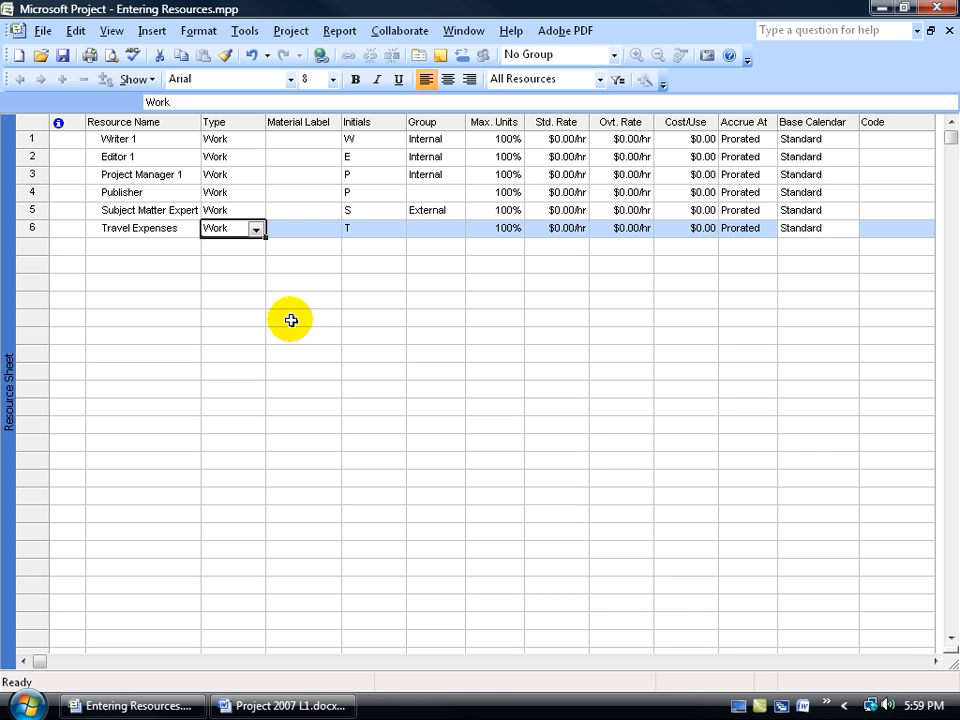
click(257, 230)
click(242, 272)
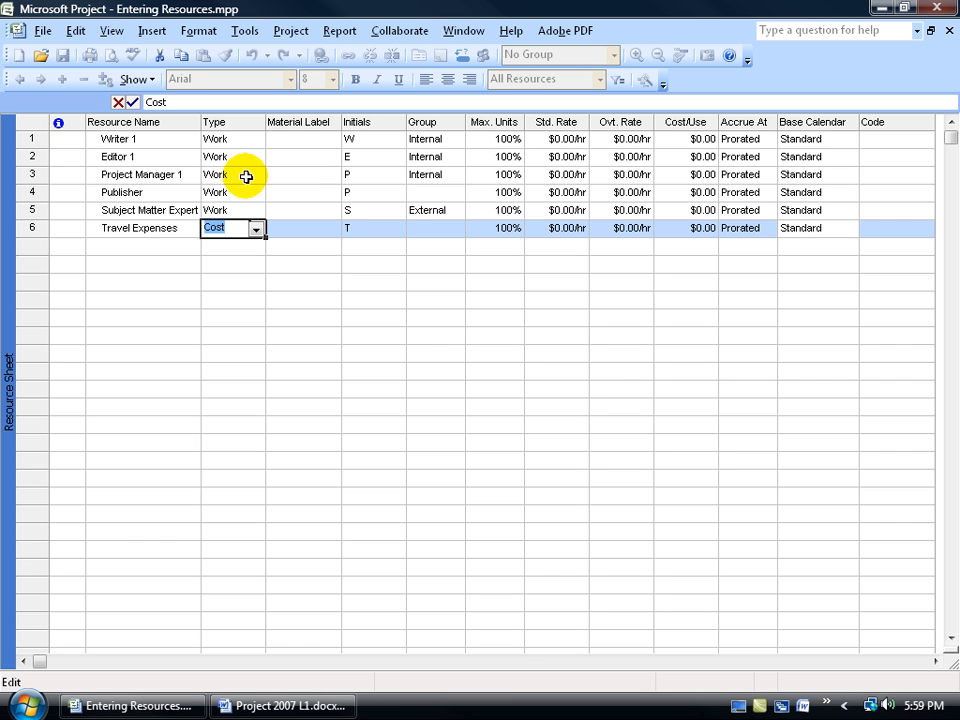
Add Glossy Paper as a resource below Travel Expenses and set its type to Material
click(150, 247)
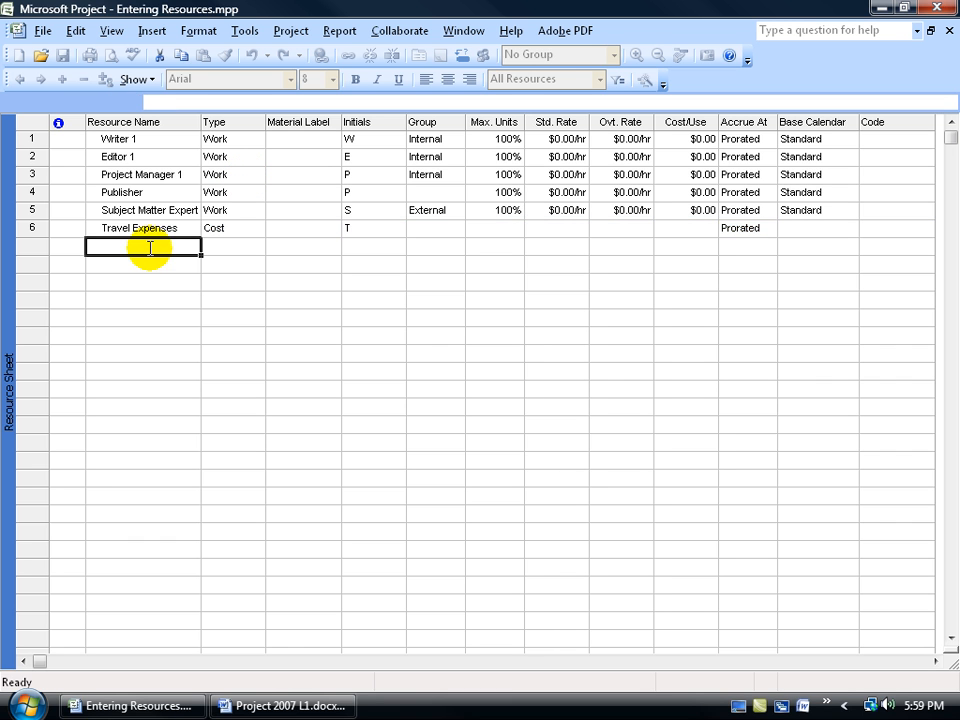
text(Glossy Paper)
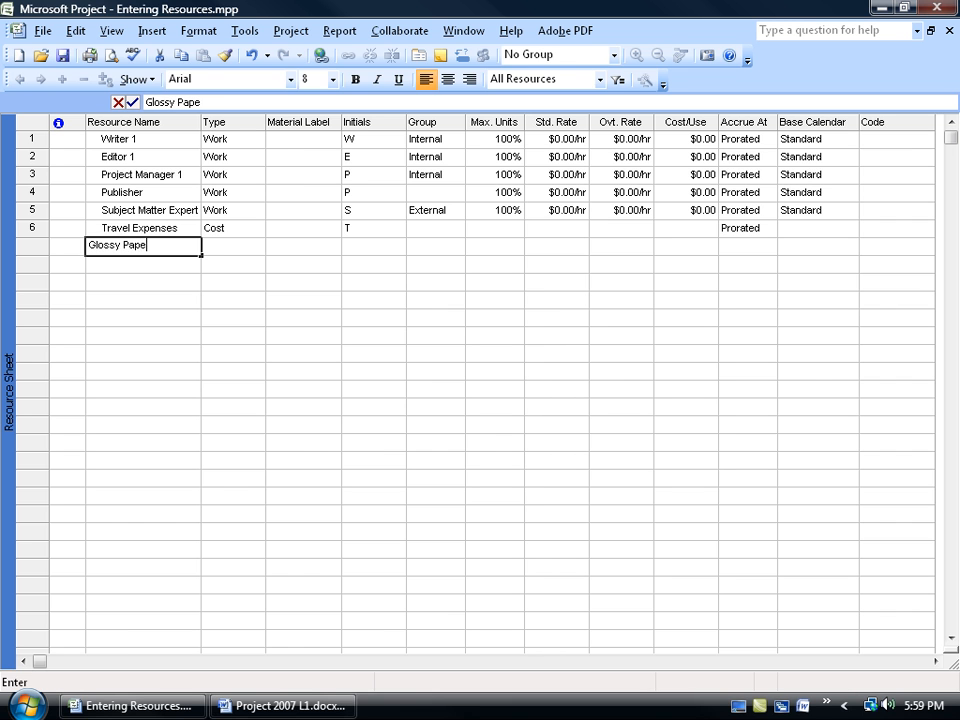
key(Tab)
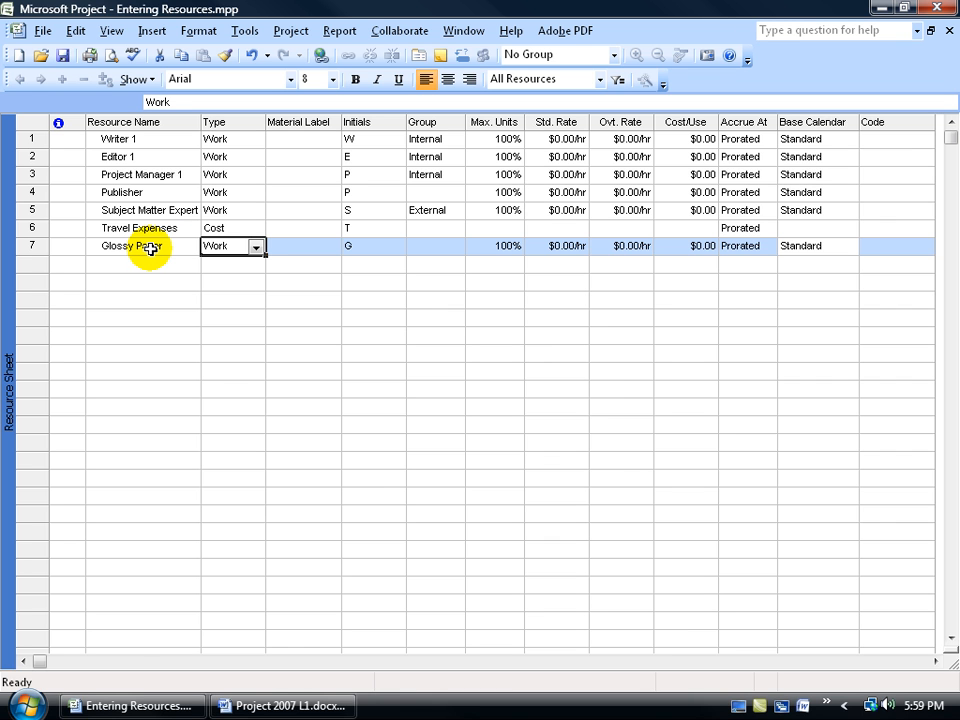
click(255, 247)
click(236, 274)
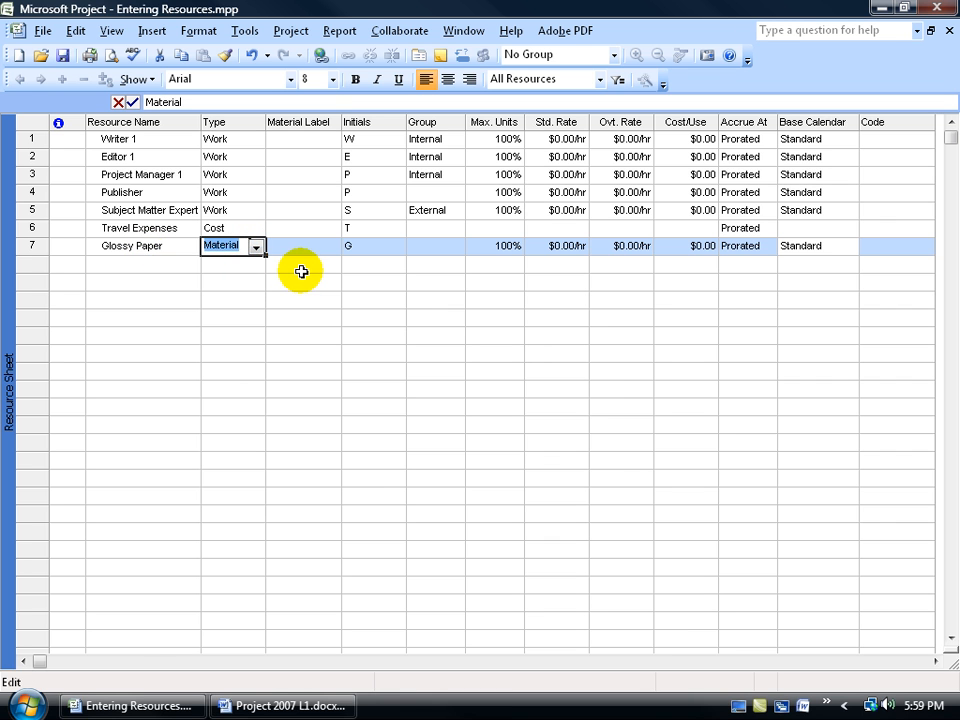
text(cost)
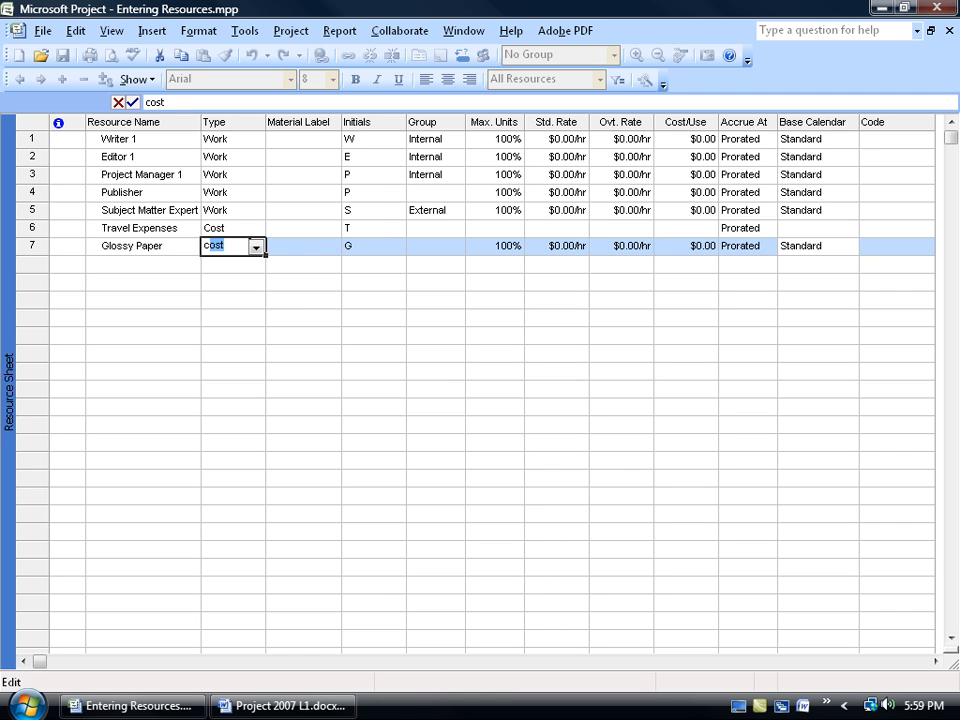
key(BackSpace)
key(BackSpace)
key(BackSpace)
key(BackSpace)
text(m)
key(Tab)
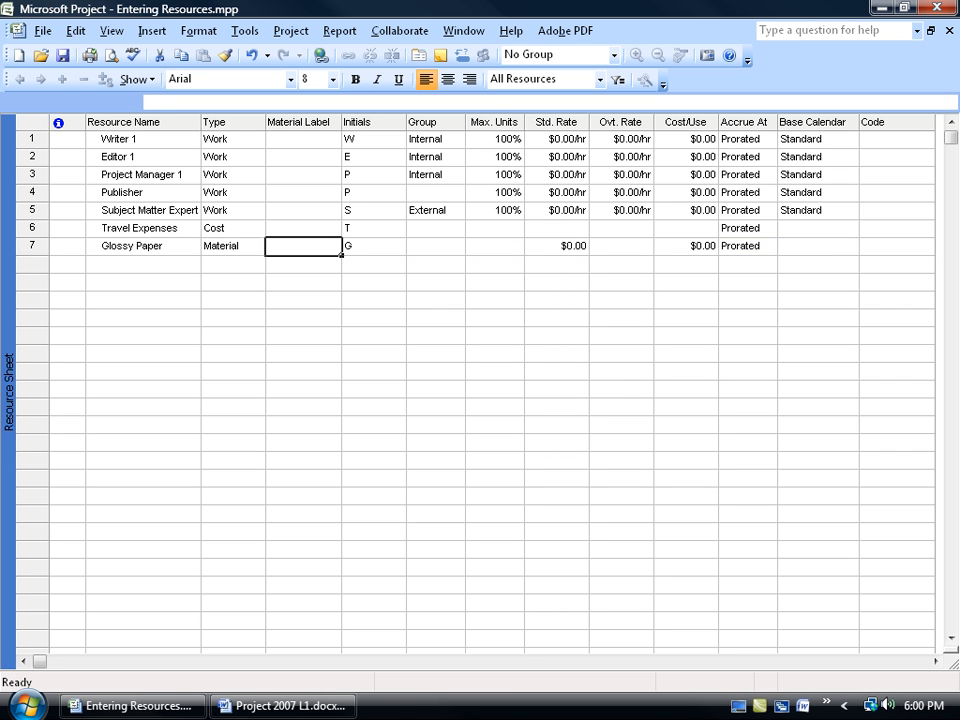
Set the material label of Glossy Paper to Reams and look at the resource types available for it
text(Reams)
key(Return)
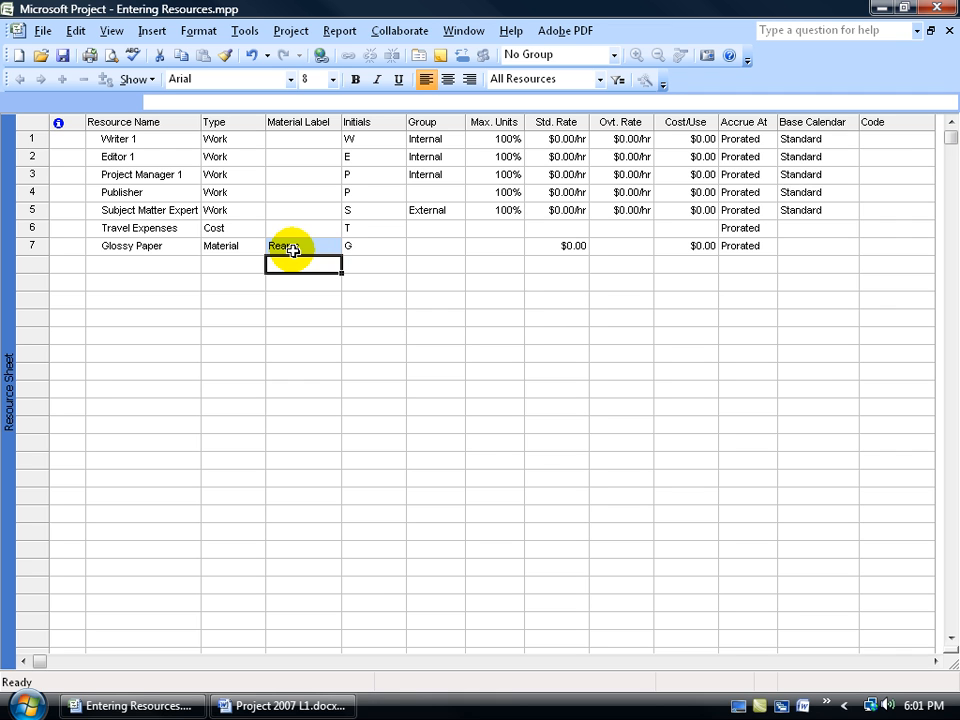
click(186, 260)
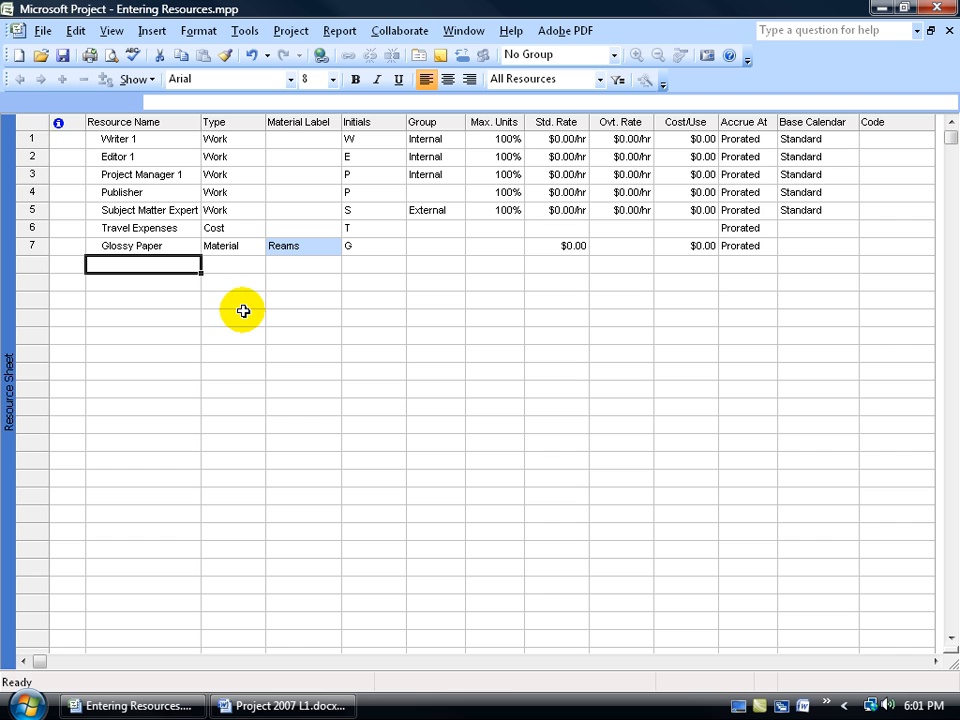
click(250, 247)
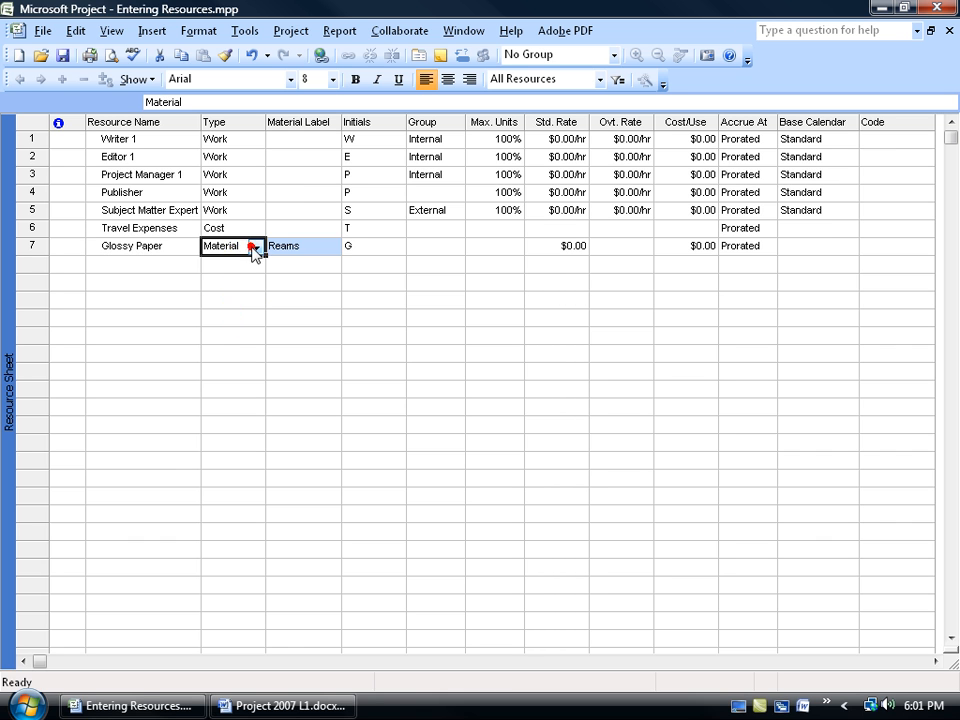
click(256, 247)
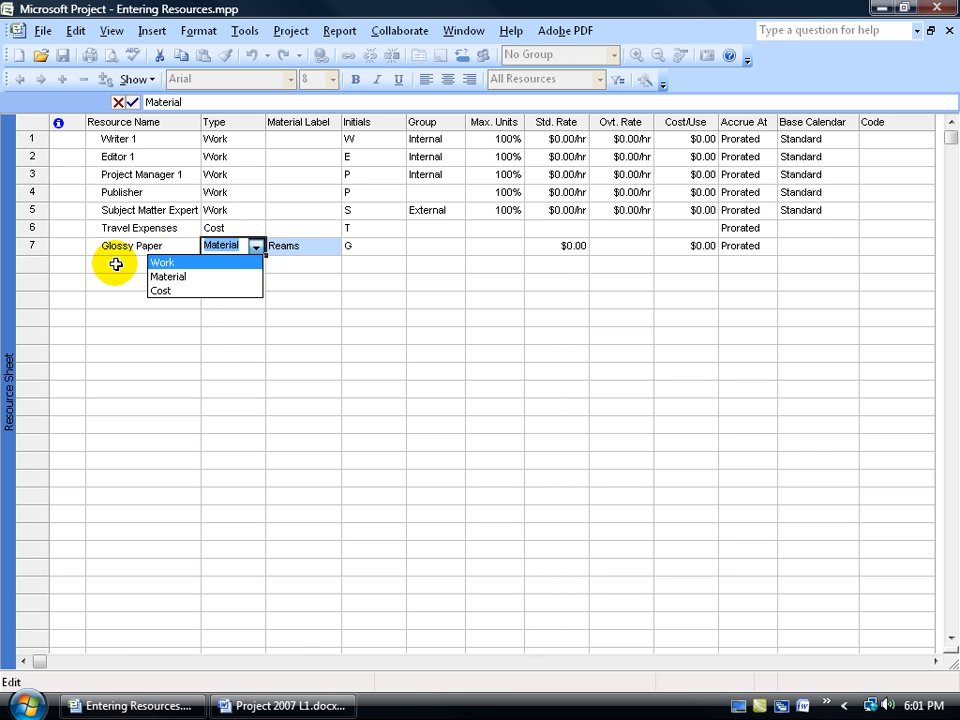
Add Budget - Miscellaneous as a resource below Glossy Paper and set its type to Cost
click(113, 262)
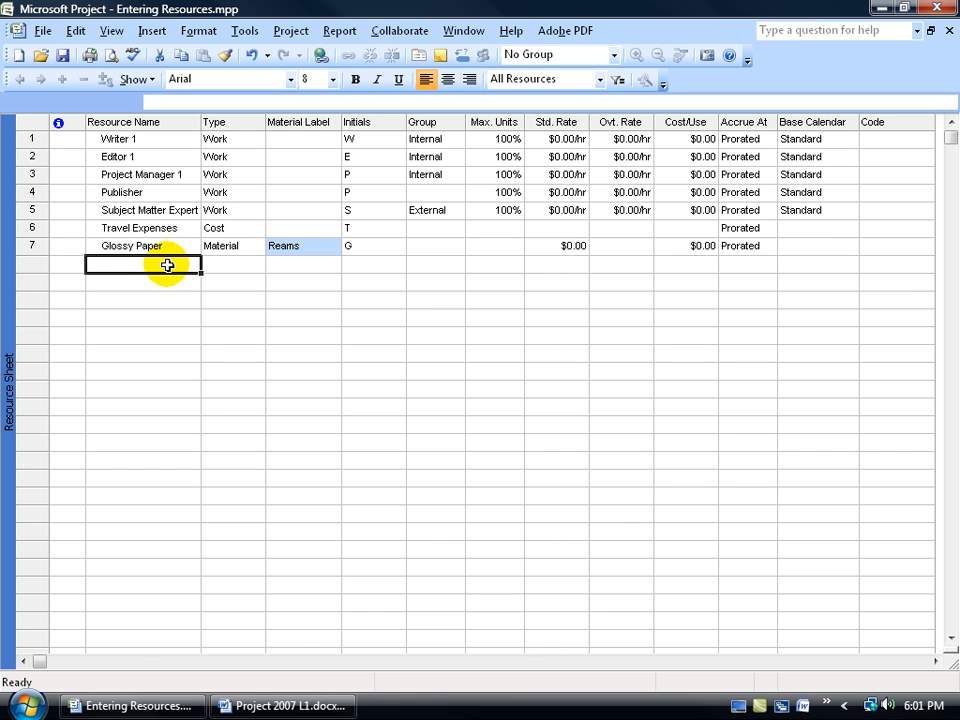
text(Bu)
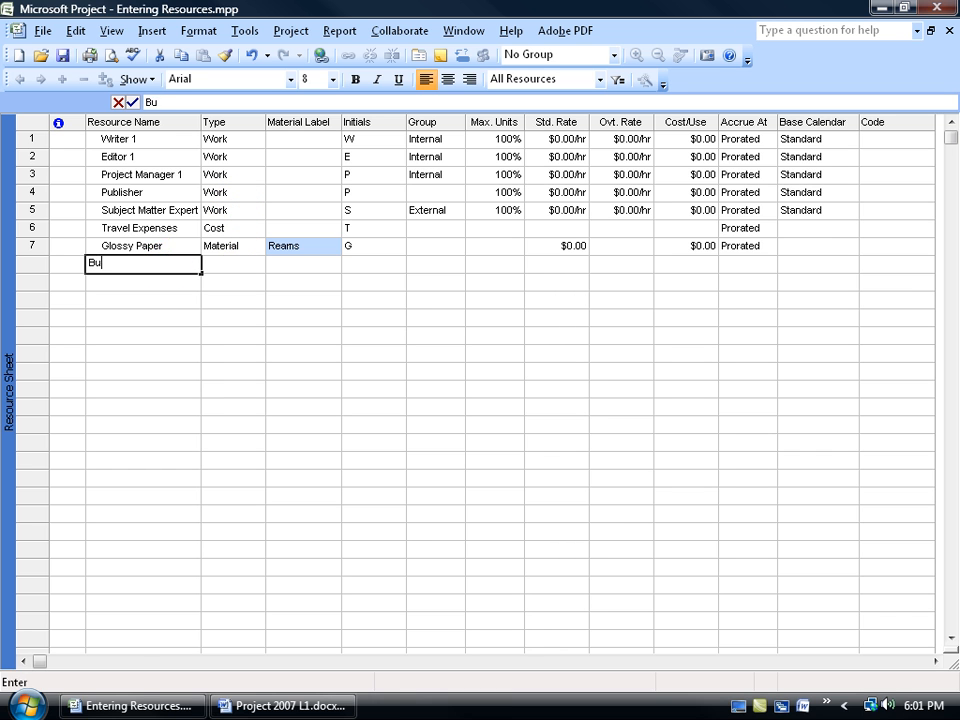
text(dget - )
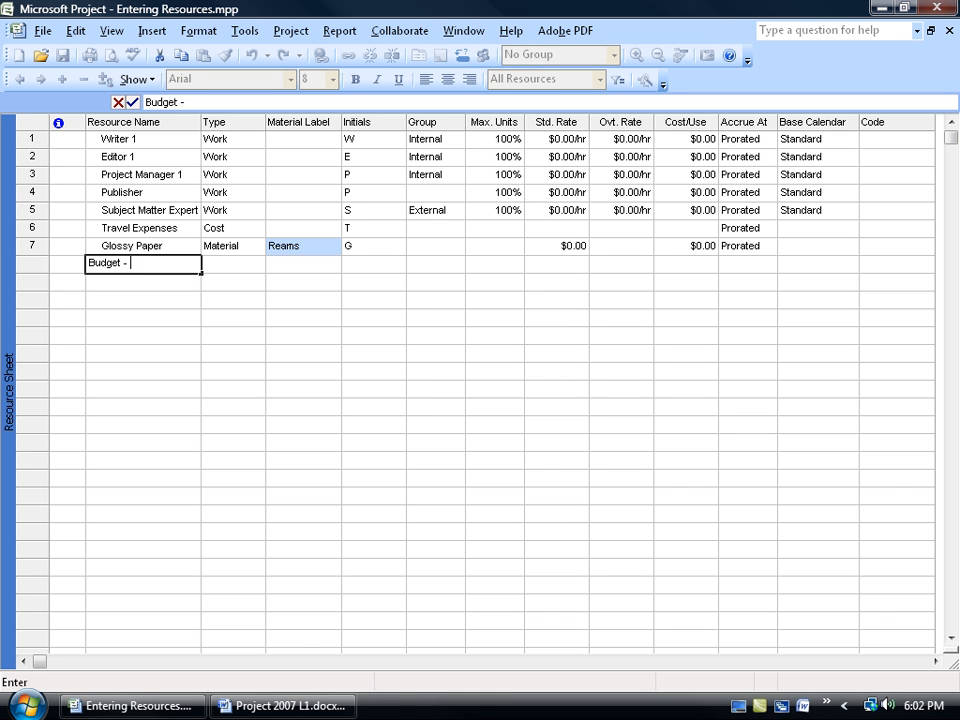
text(Miscellaneous)
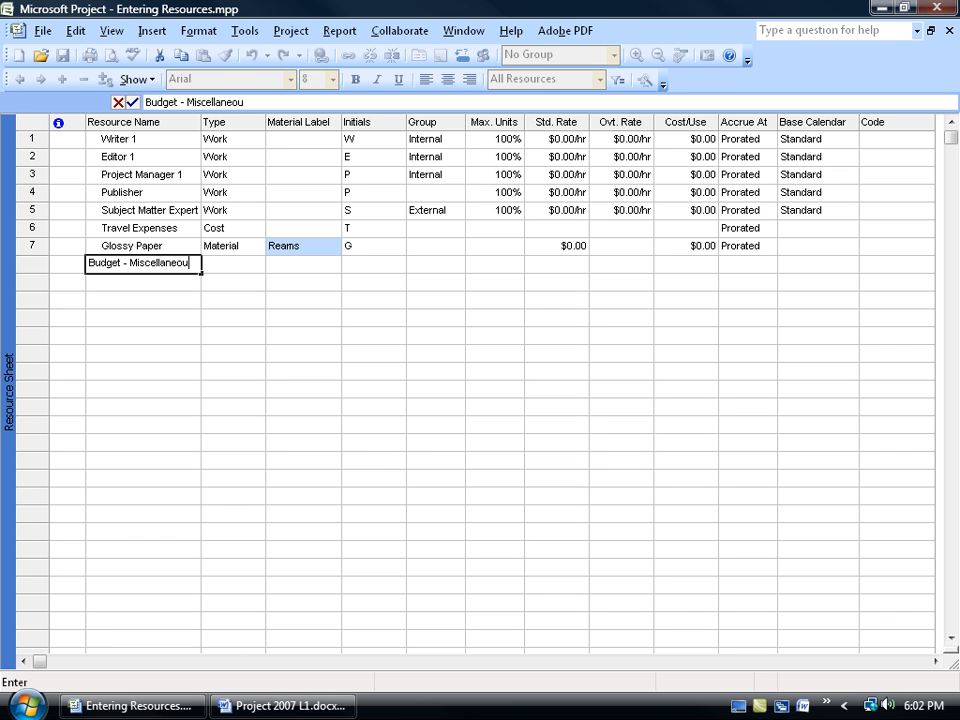
click(243, 262)
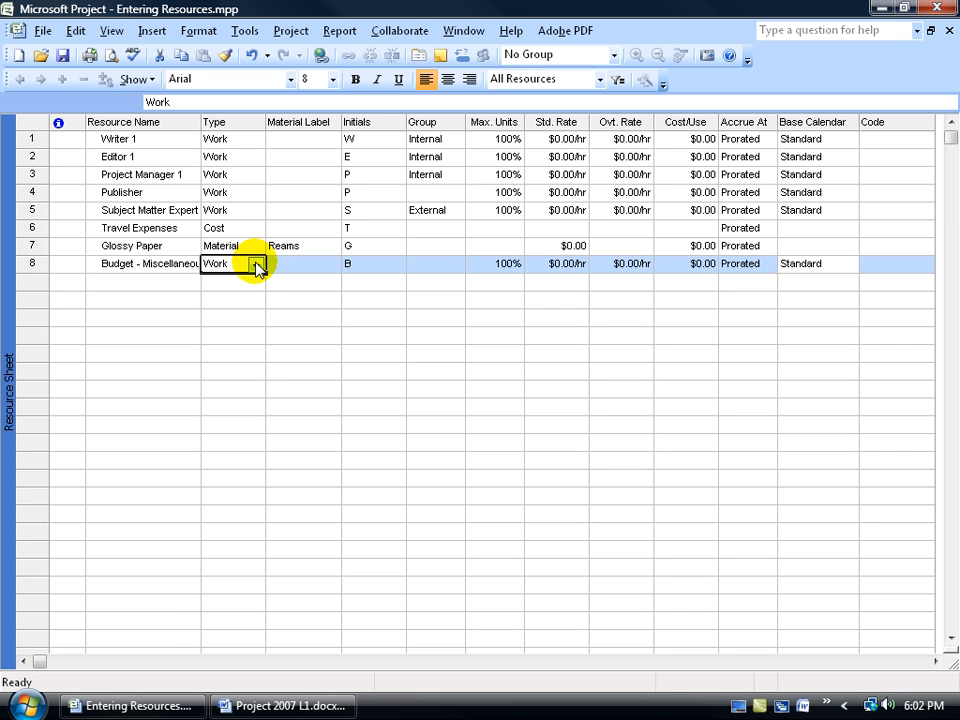
click(256, 265)
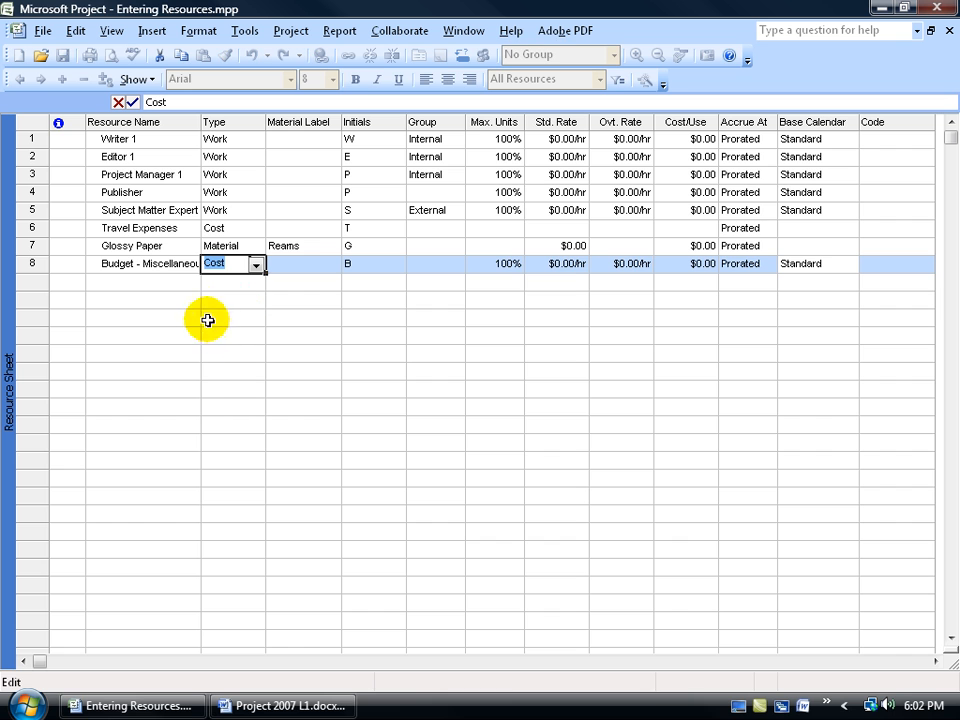
Add Budget - Labor as a resource below Budget - Miscellaneous, keeping its type as Work
click(175, 281)
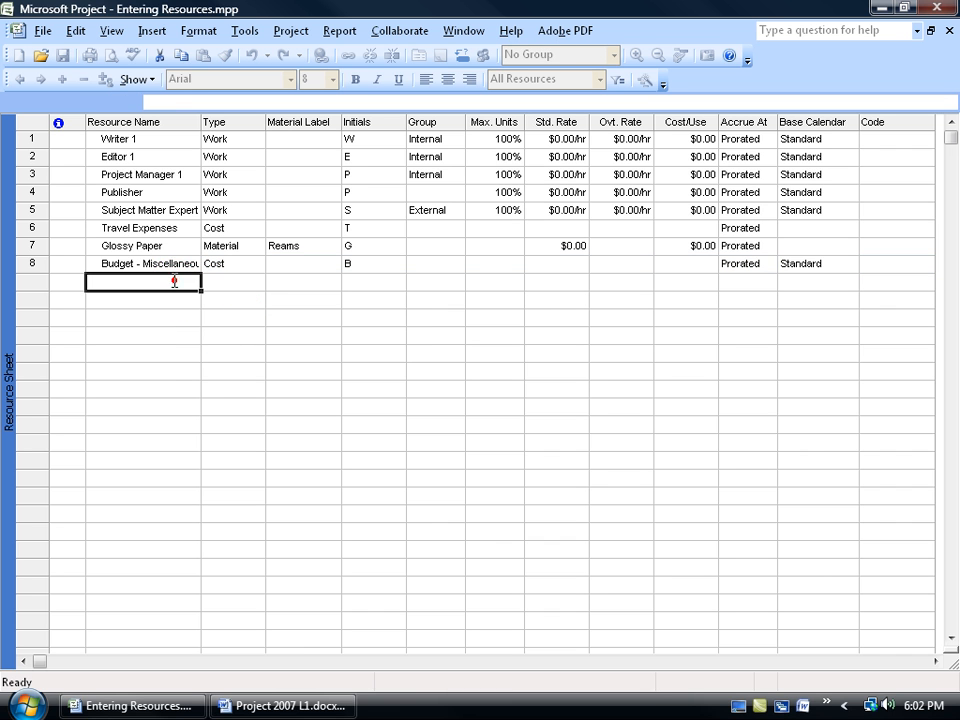
text(Budg)
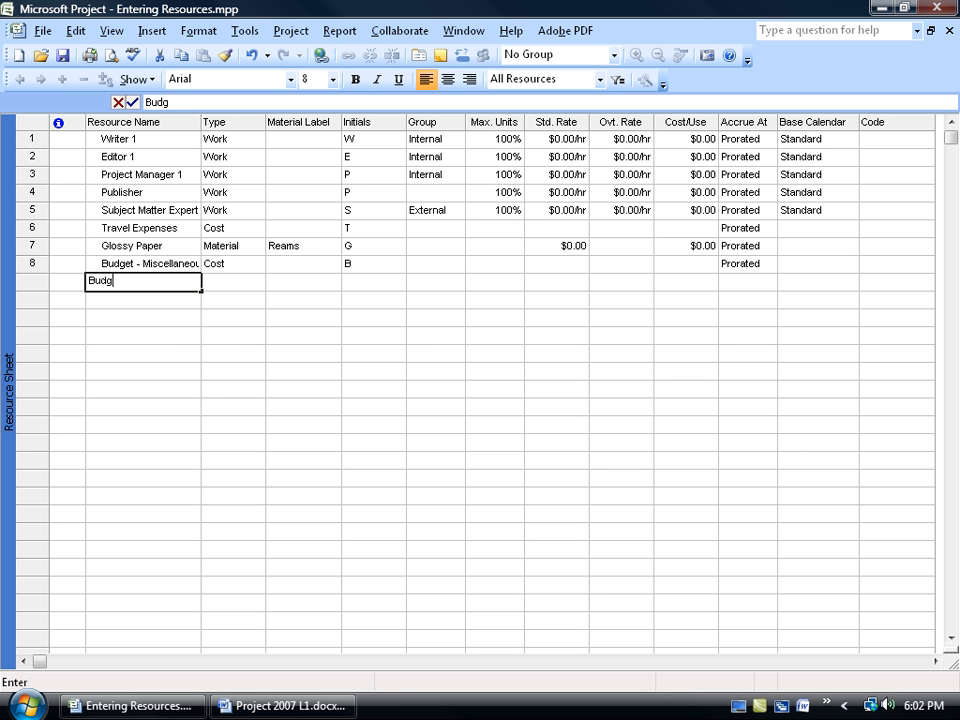
text(et - Labor)
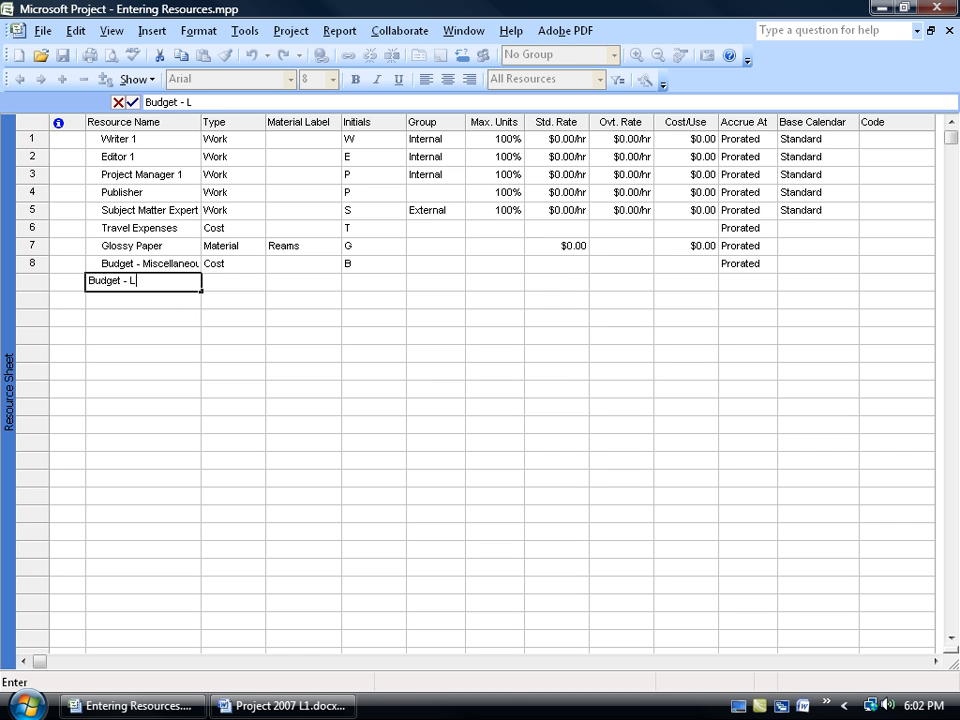
key(Tab)
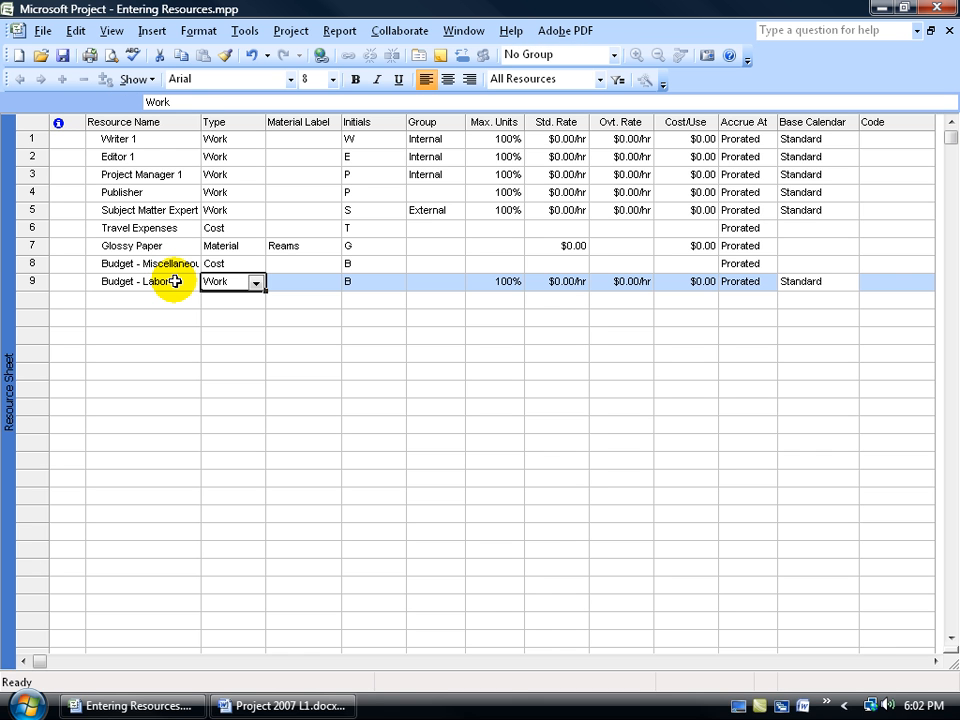
Add Budget - Material as a resource below Budget - Labor and set its type to Material
click(161, 299)
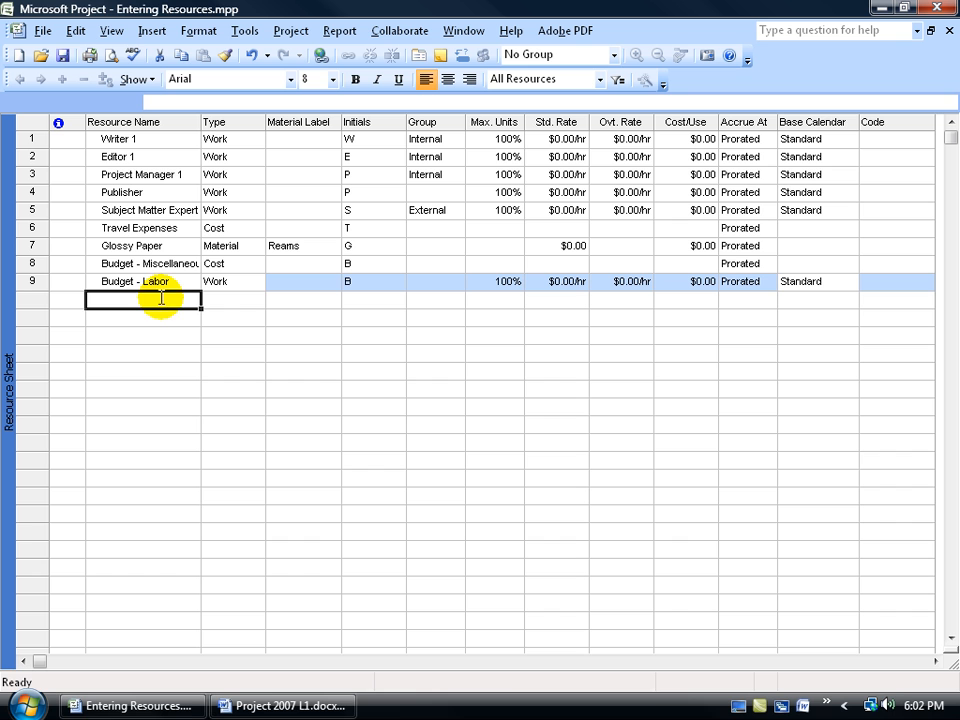
text(Budget - Material)
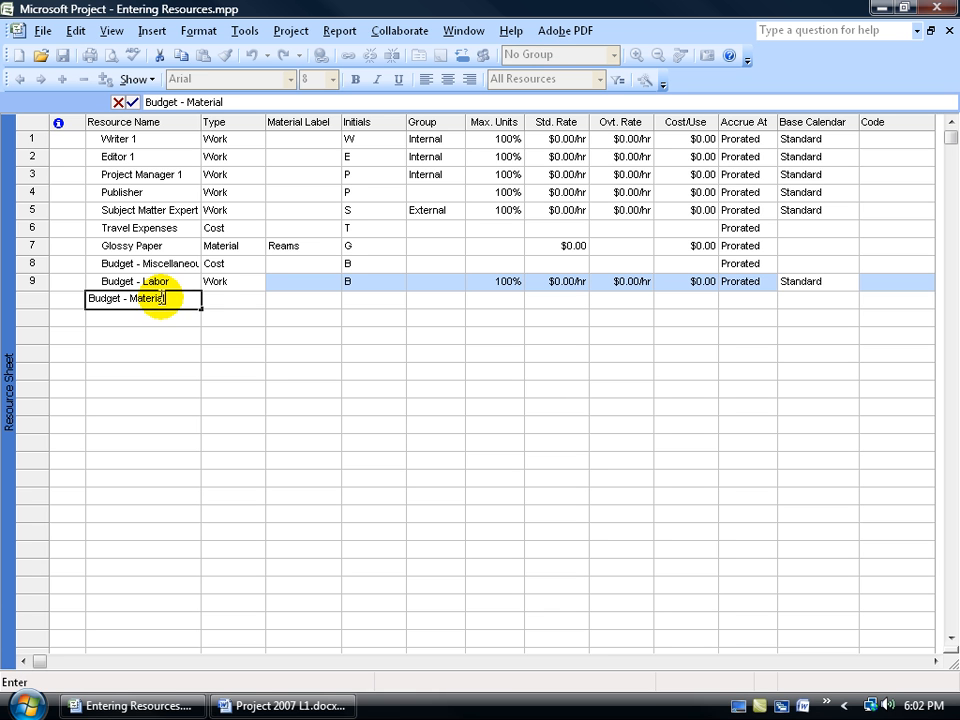
key(Tab)
click(256, 301)
click(240, 329)
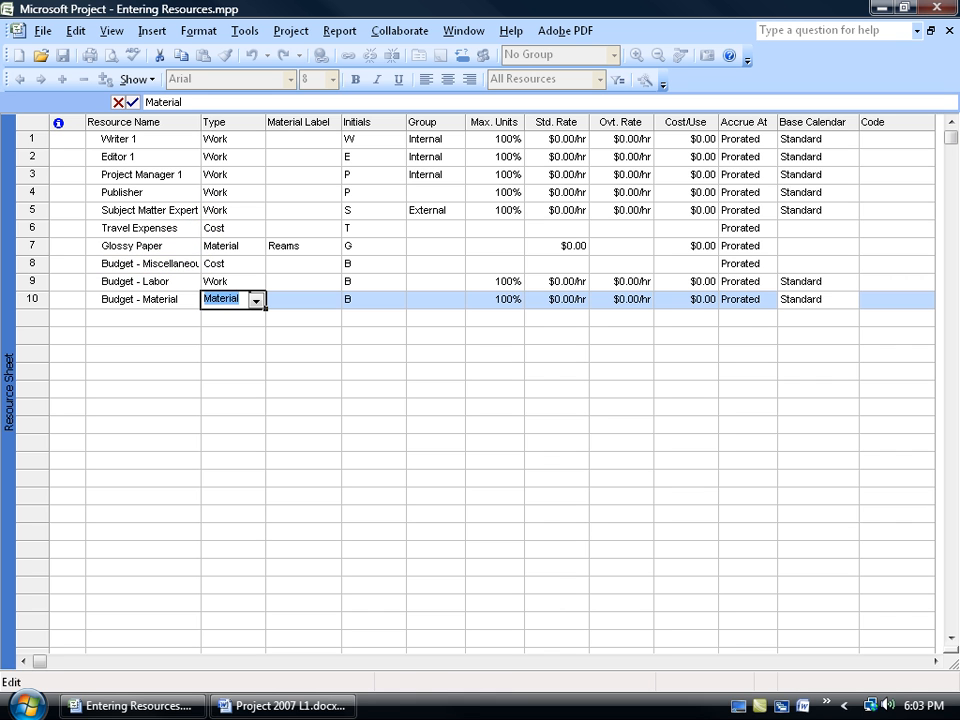
Mark Budget - Miscellaneous as a budget resource in its resource information
double_click(160, 264)
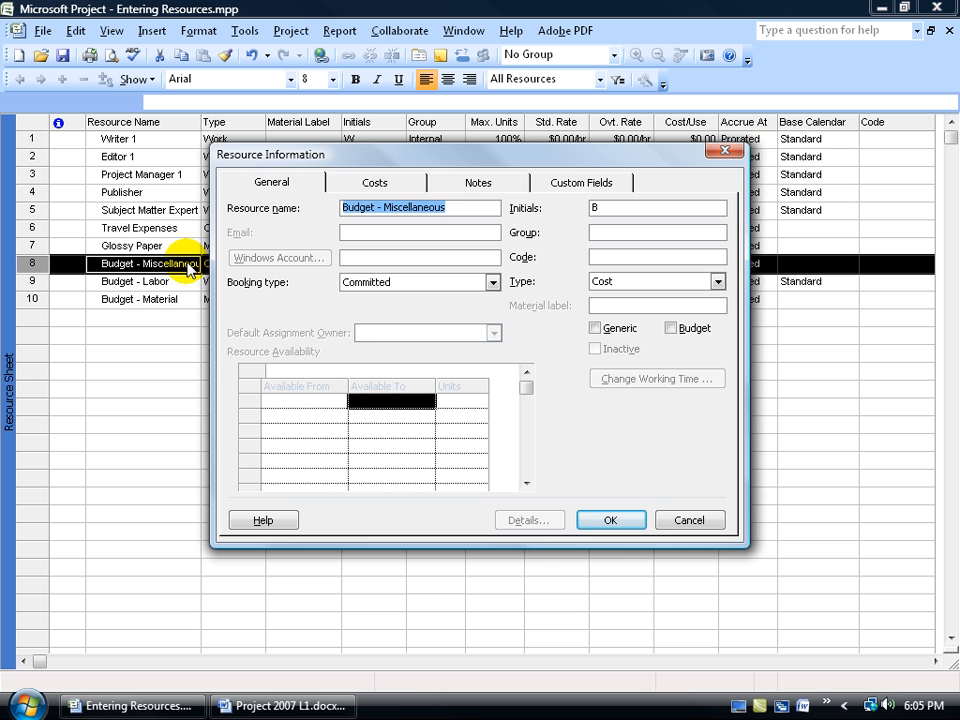
drag(287, 156, 352, 178)
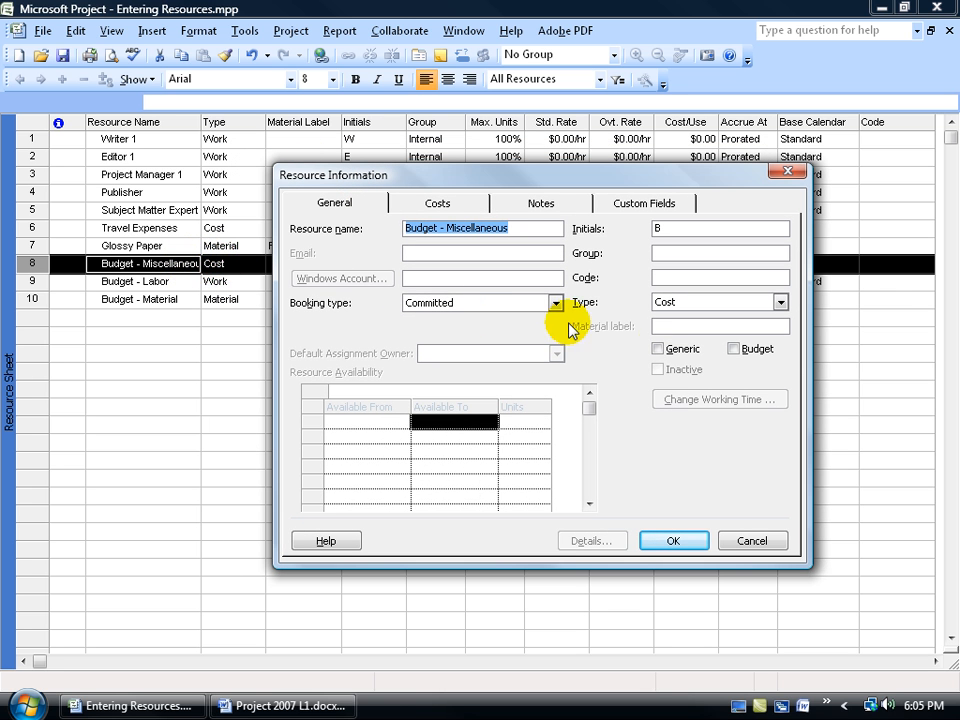
click(733, 349)
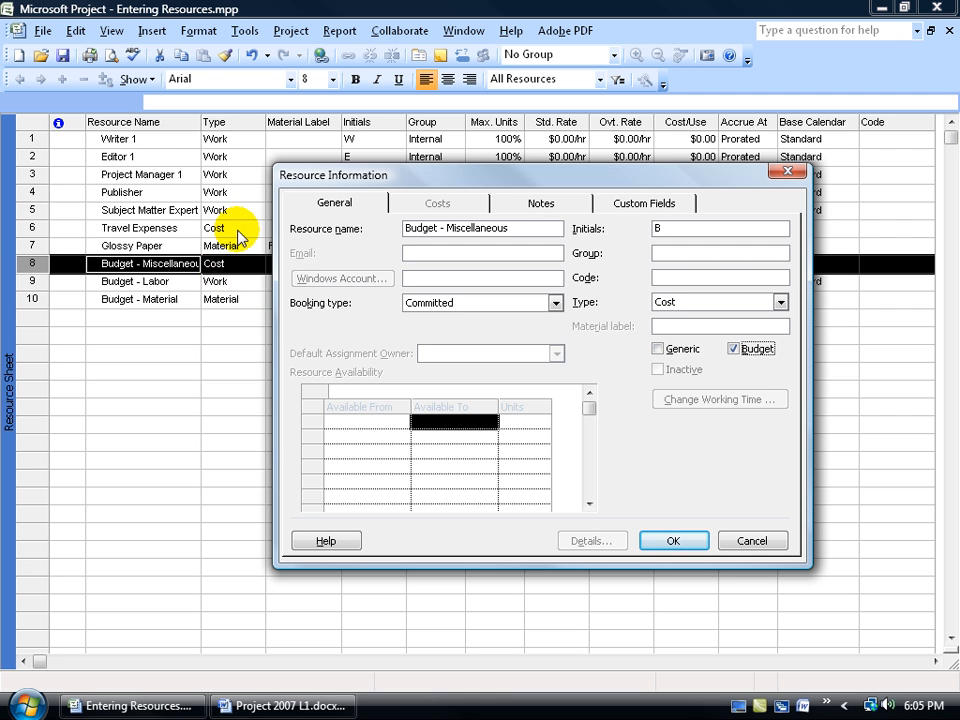
click(675, 541)
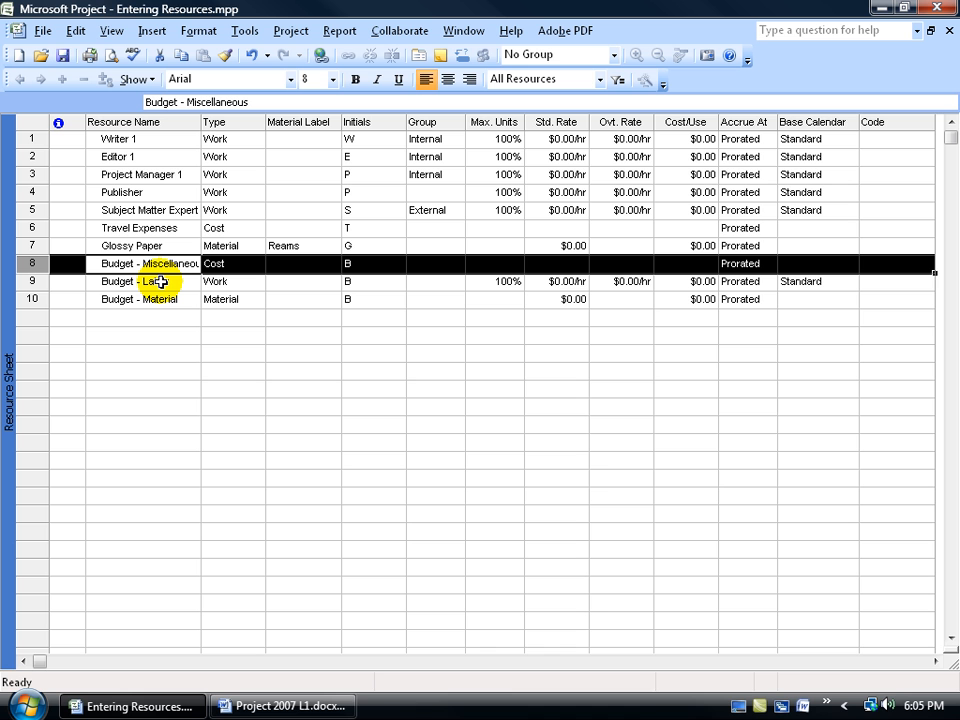
Mark Budget - Labor and Budget - Material as budget resources in their resource information
double_click(161, 282)
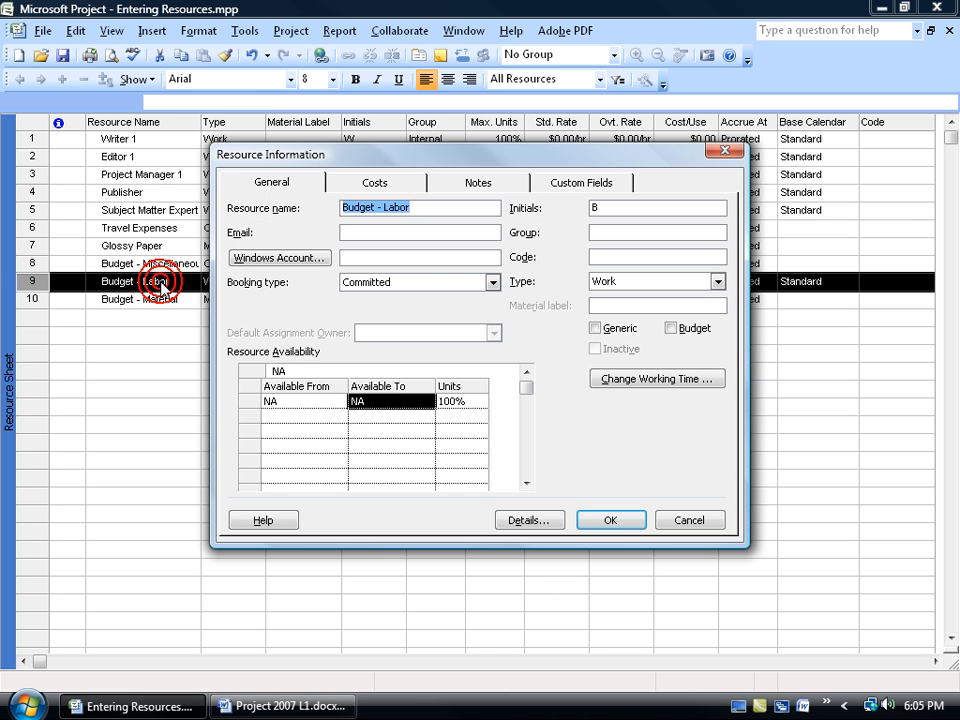
click(671, 328)
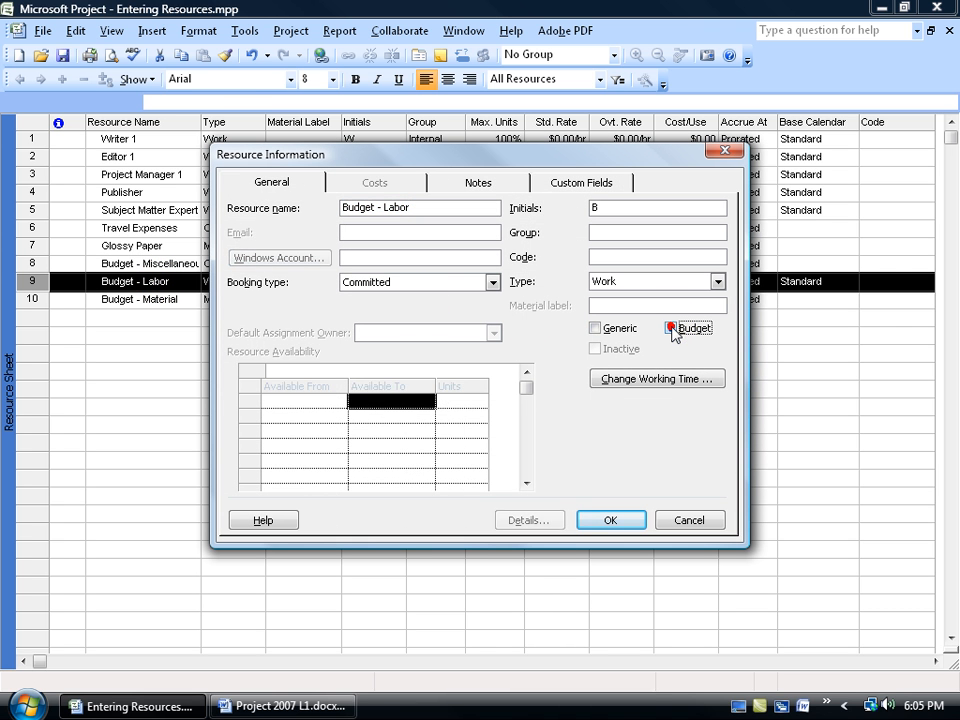
click(610, 522)
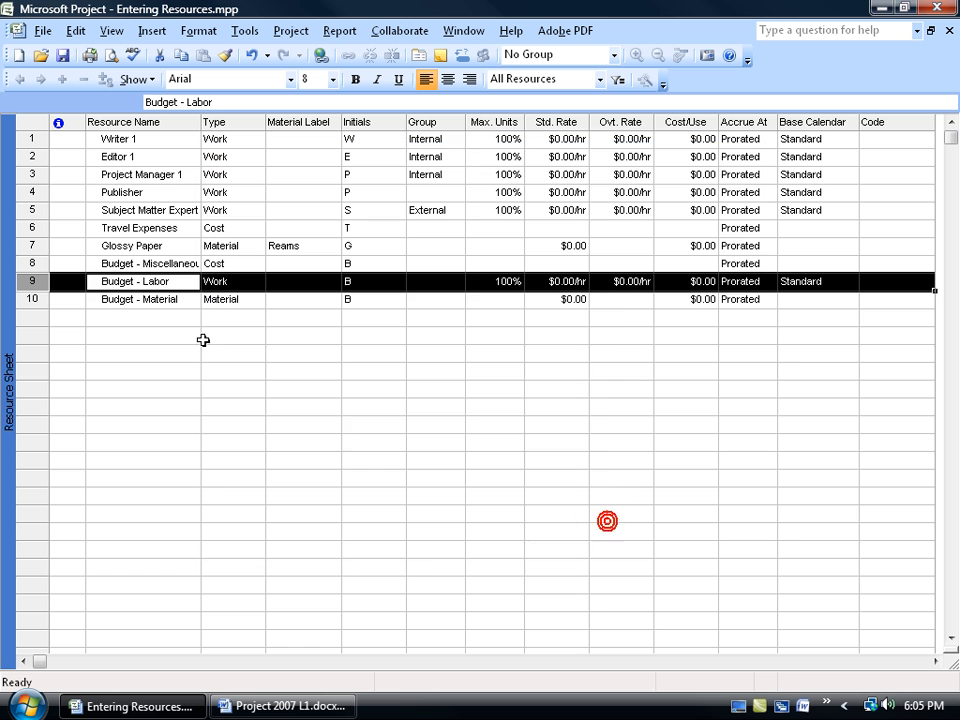
double_click(155, 301)
click(671, 328)
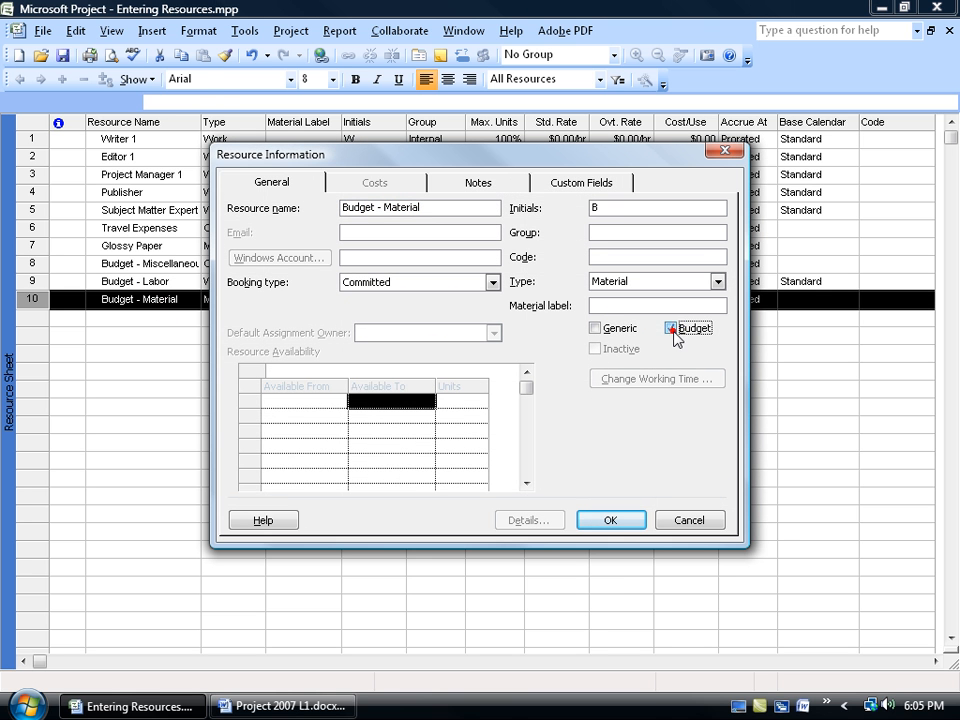
click(610, 519)
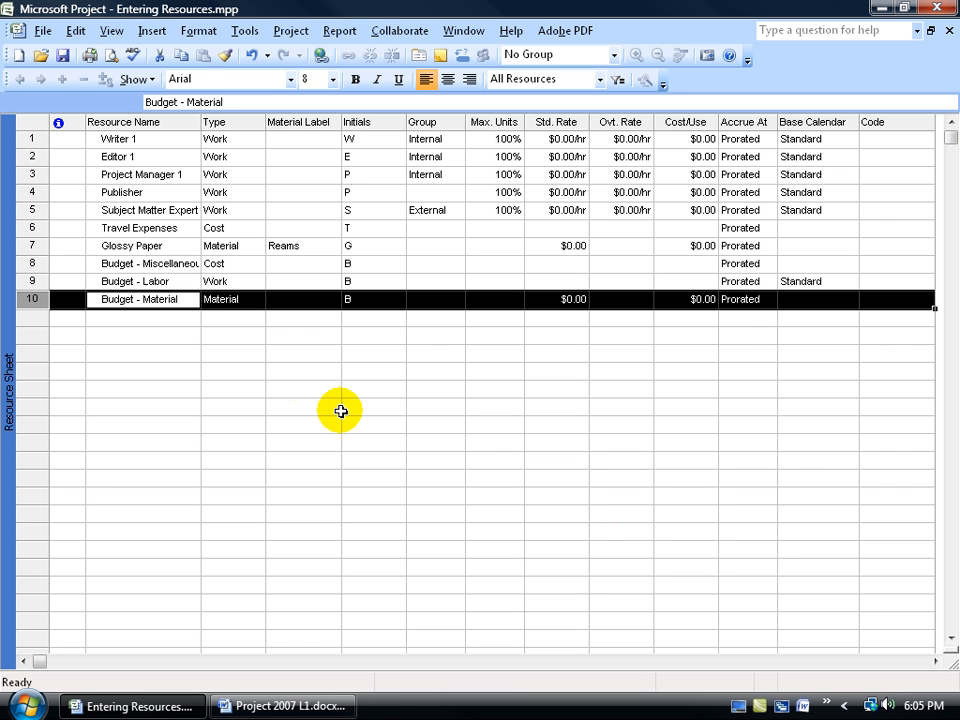
Review the names and types of the regular resources from Writer 1 to Glossy Paper and of the three budget resources
drag(122, 139, 222, 246)
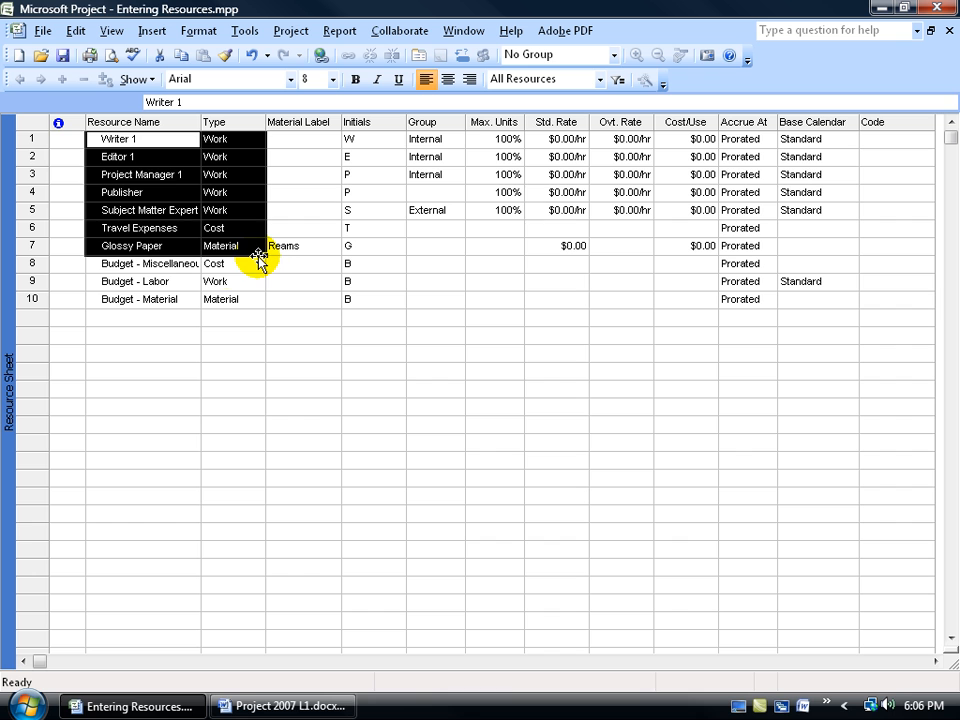
drag(144, 263, 146, 300)
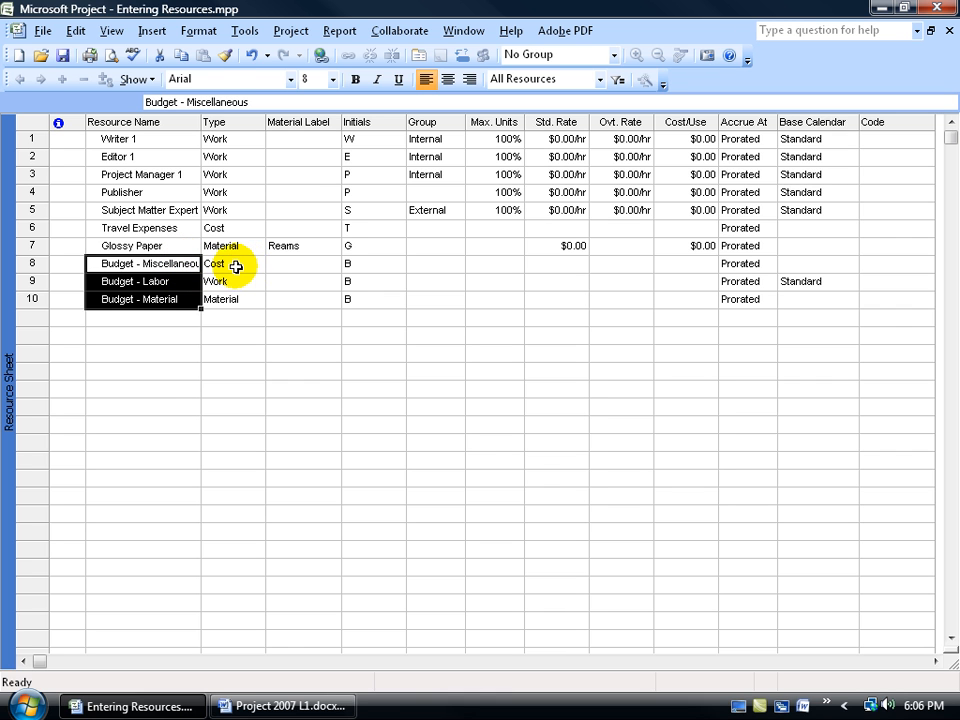
click(240, 265)
click(240, 282)
click(240, 299)
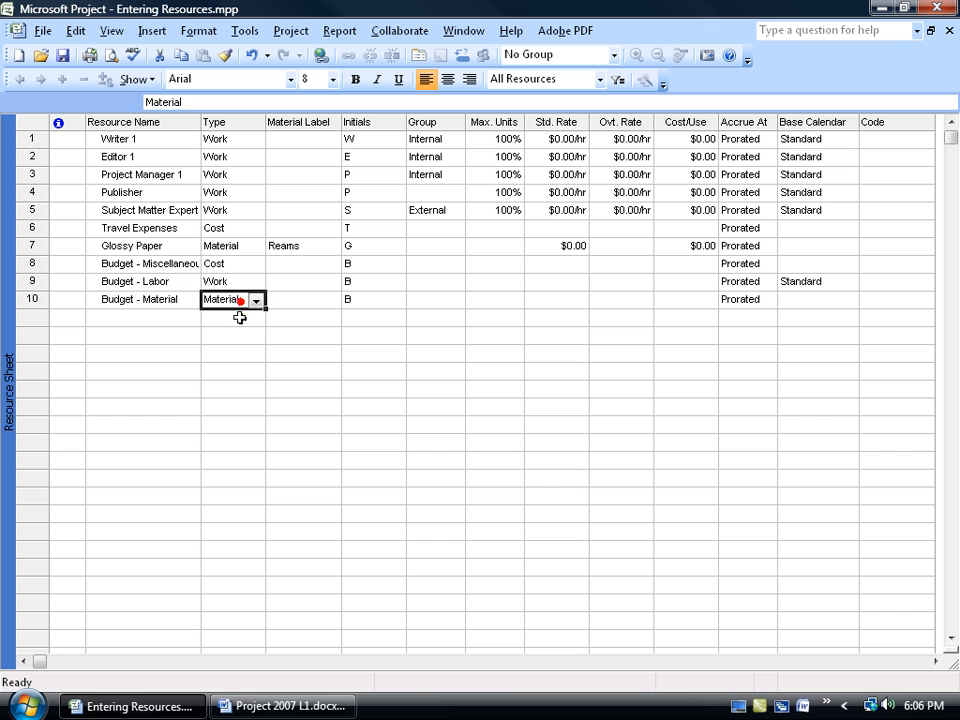
click(243, 318)
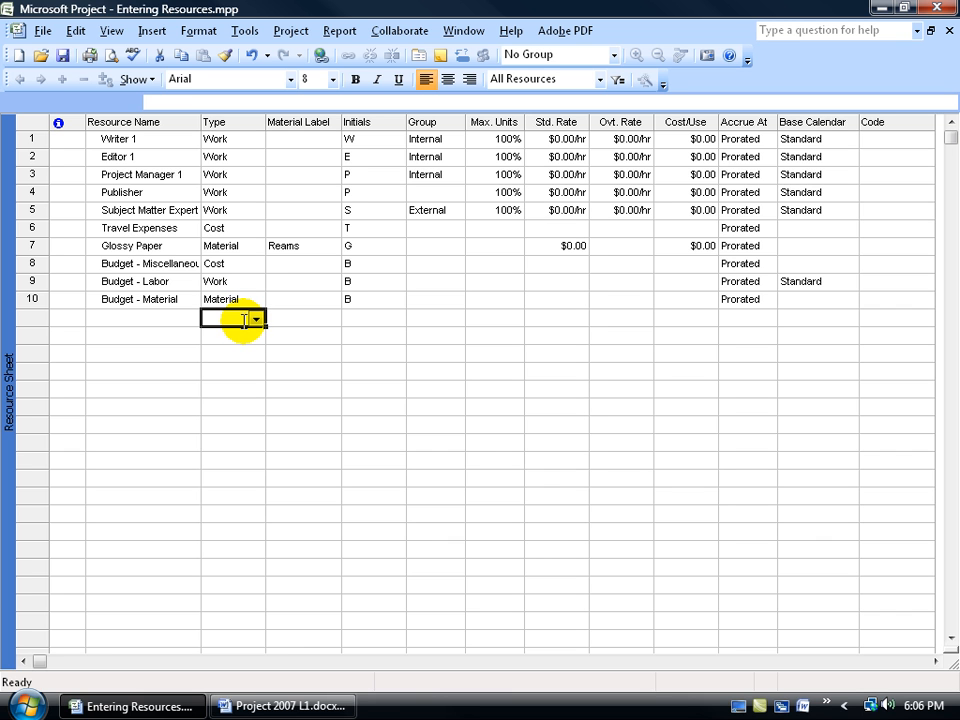